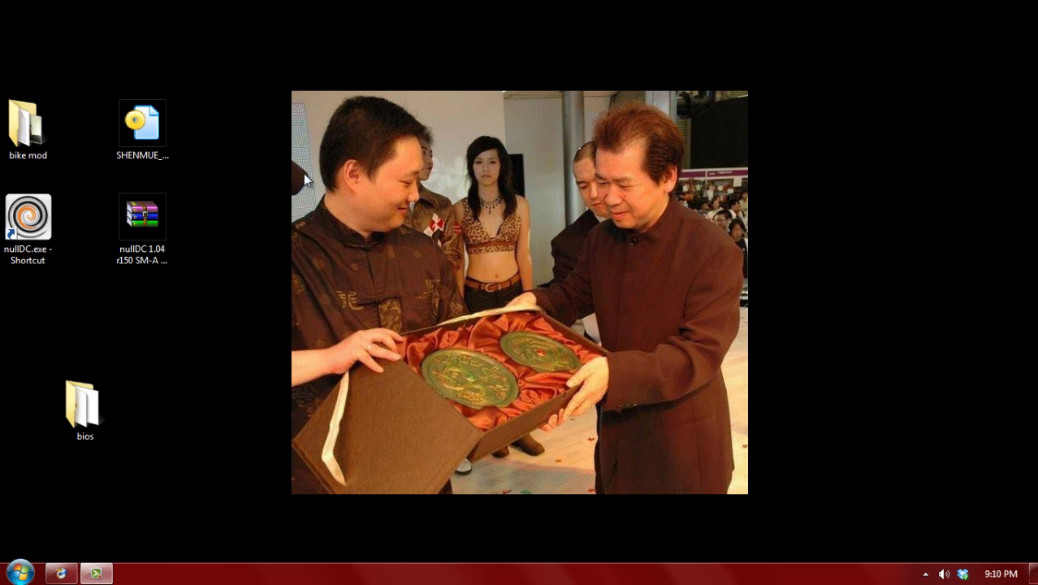
Inspect the Shenmue disc image's full name and the files in the bios folder, closing the folder when done
{"action": "left_click", "coordinate": [163, 132]}
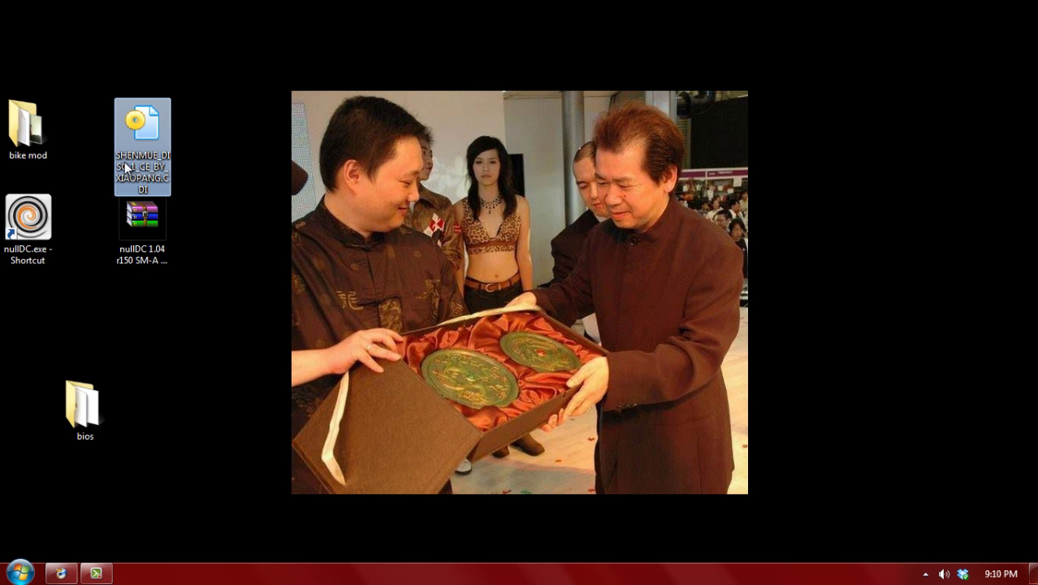
{"action": "left_click", "coordinate": [280, 163]}
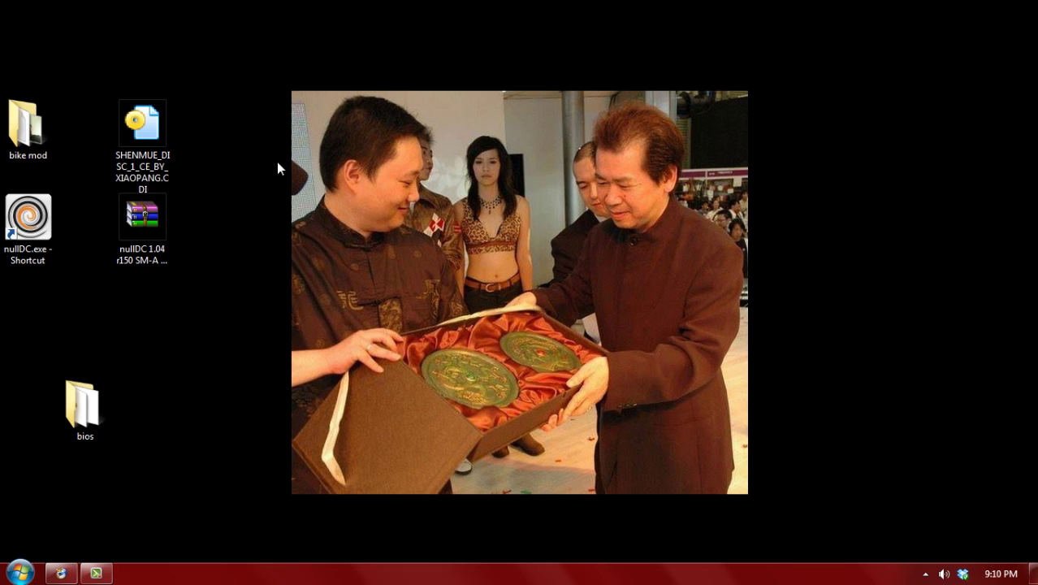
{"action": "double_click", "coordinate": [82, 419]}
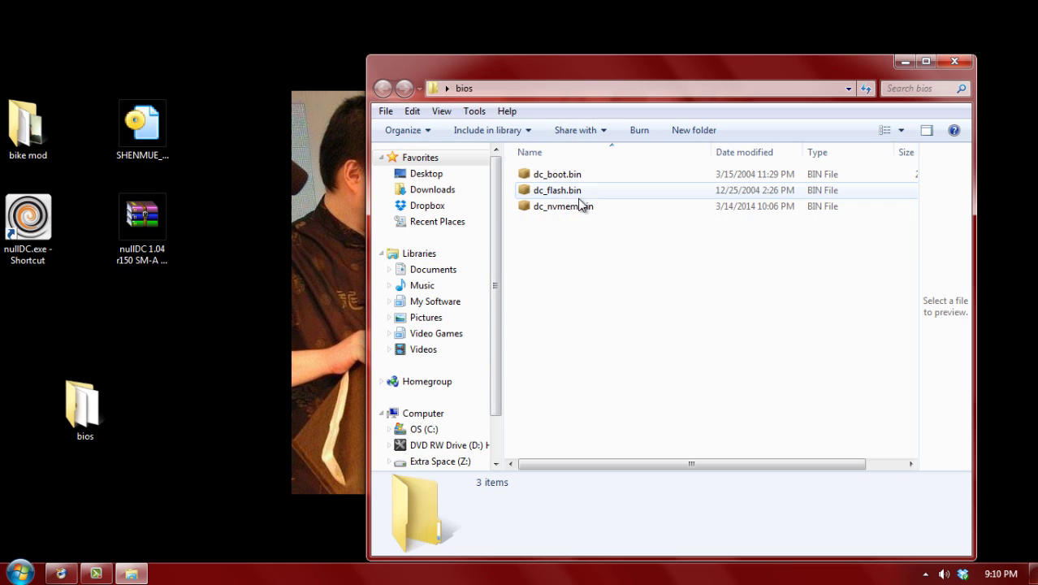
{"action": "left_click", "coordinate": [950, 58]}
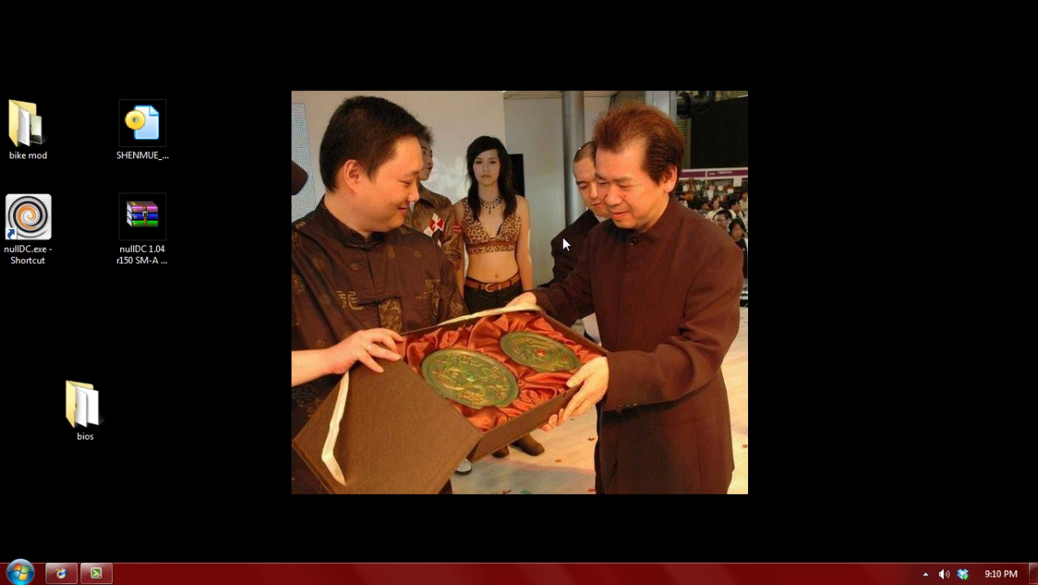
Open the Shenmue Dojo topic about nullDC 1.0.4 r150 from the Google results in Firefox and maximize the window
{"action": "left_click", "coordinate": [63, 572]}
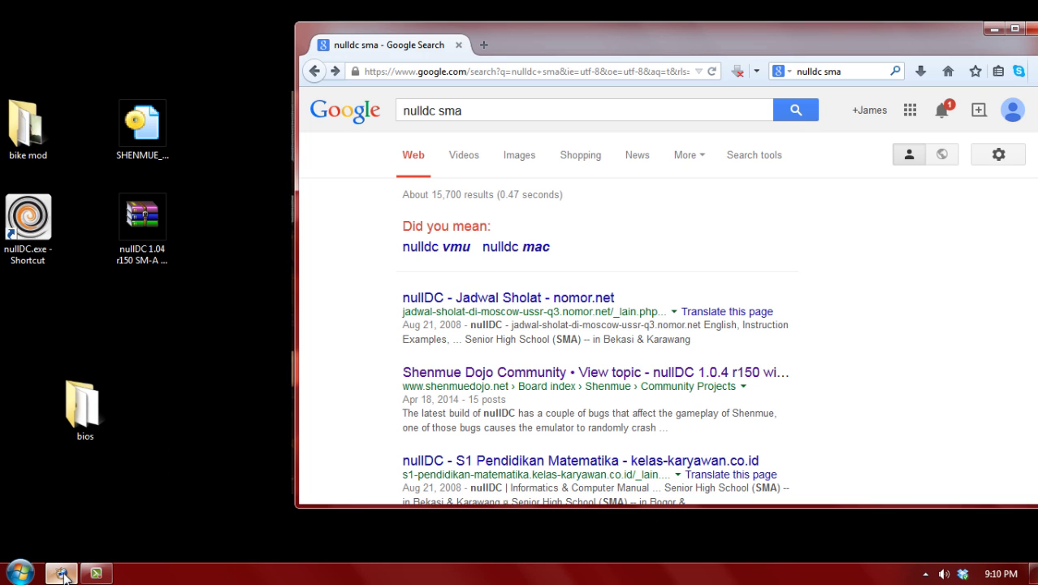
{"action": "left_click", "coordinate": [588, 378]}
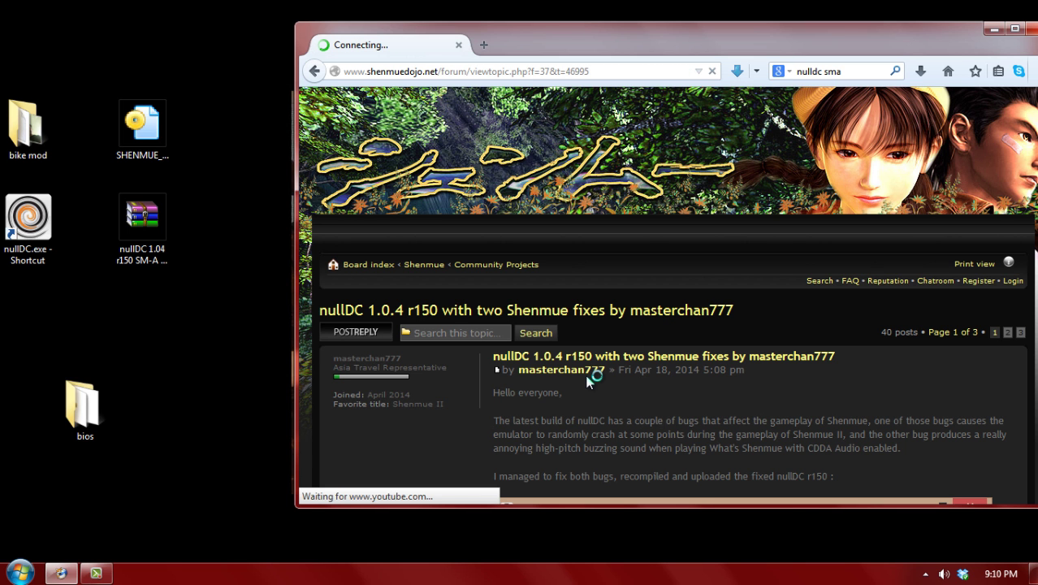
{"action": "scroll", "coordinate": [588, 380], "scroll_direction": "down", "scroll_amount": 1}
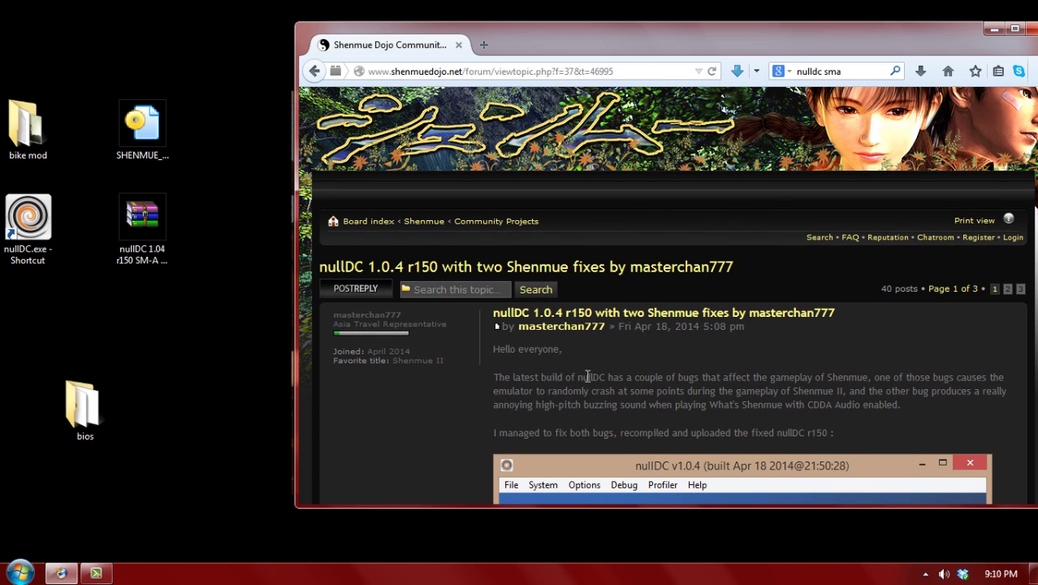
{"action": "double_click", "coordinate": [739, 46]}
{"action": "scroll", "coordinate": [529, 378], "scroll_direction": "down", "scroll_amount": 4}
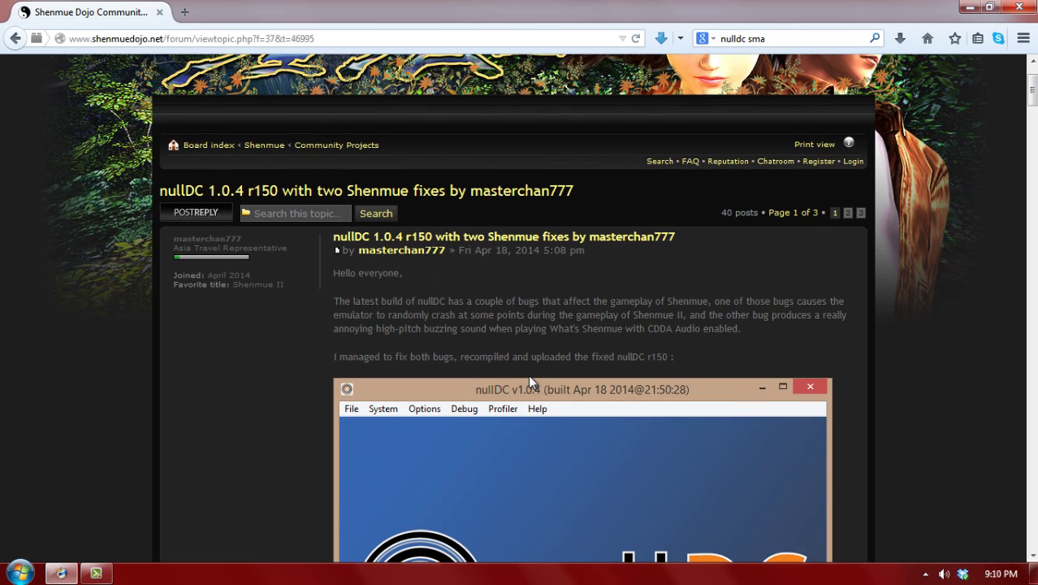
Review the nullDC versions offered in the forum post and open the MEGA download page for nullDC 1.04 r150 SM-A Fixes
{"action": "scroll", "coordinate": [529, 381], "scroll_direction": "down", "scroll_amount": 20}
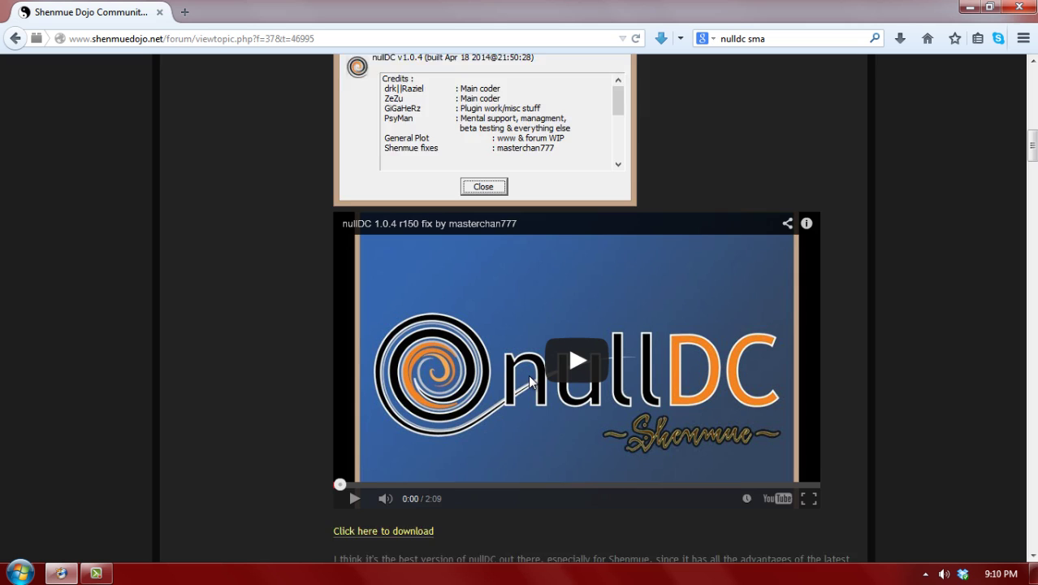
{"action": "scroll", "coordinate": [529, 381], "scroll_direction": "down", "scroll_amount": 6}
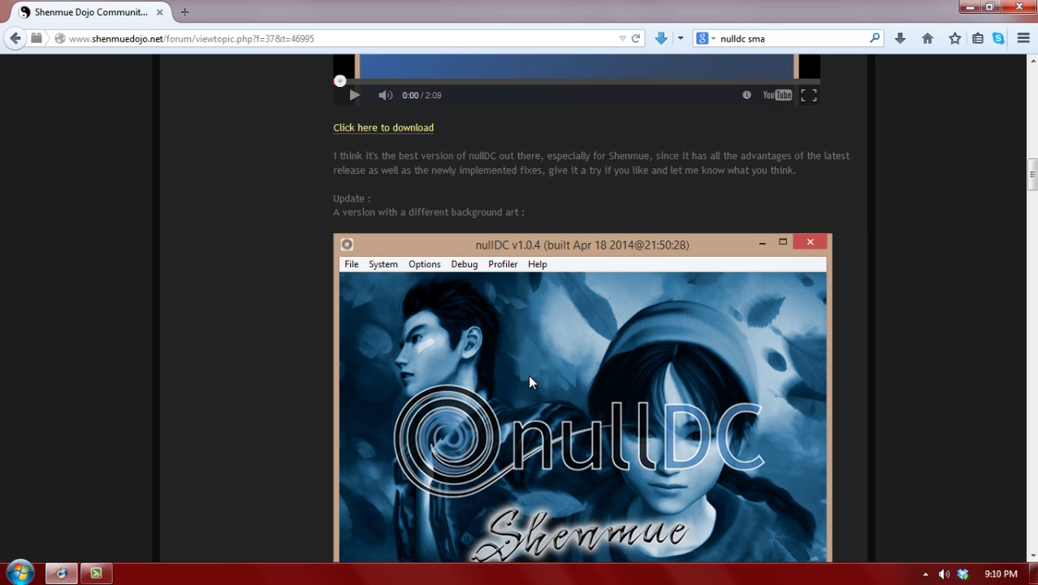
{"action": "scroll", "coordinate": [528, 380], "scroll_direction": "up", "scroll_amount": 10}
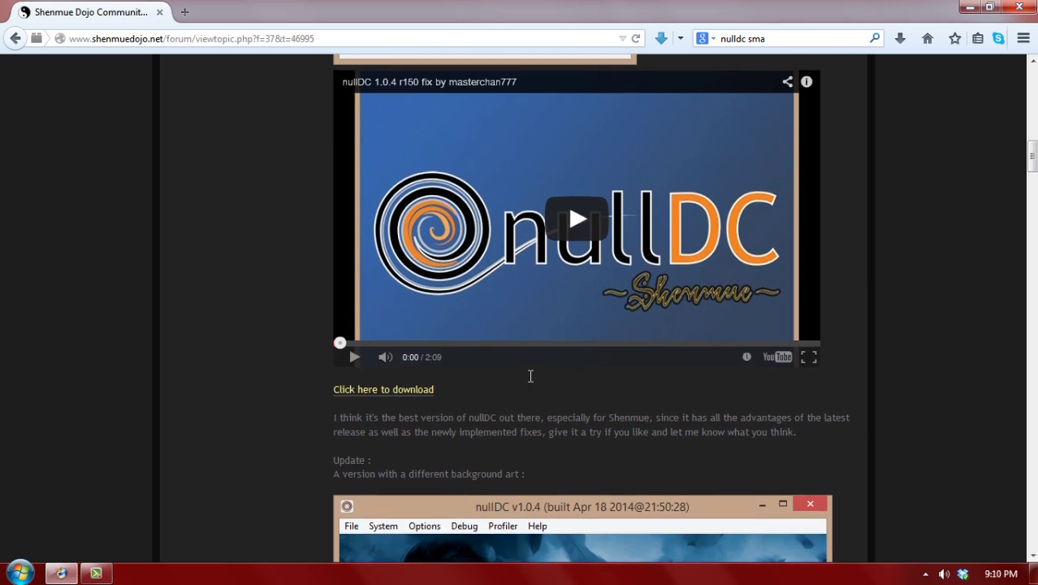
{"action": "scroll", "coordinate": [530, 376], "scroll_direction": "up", "scroll_amount": 7}
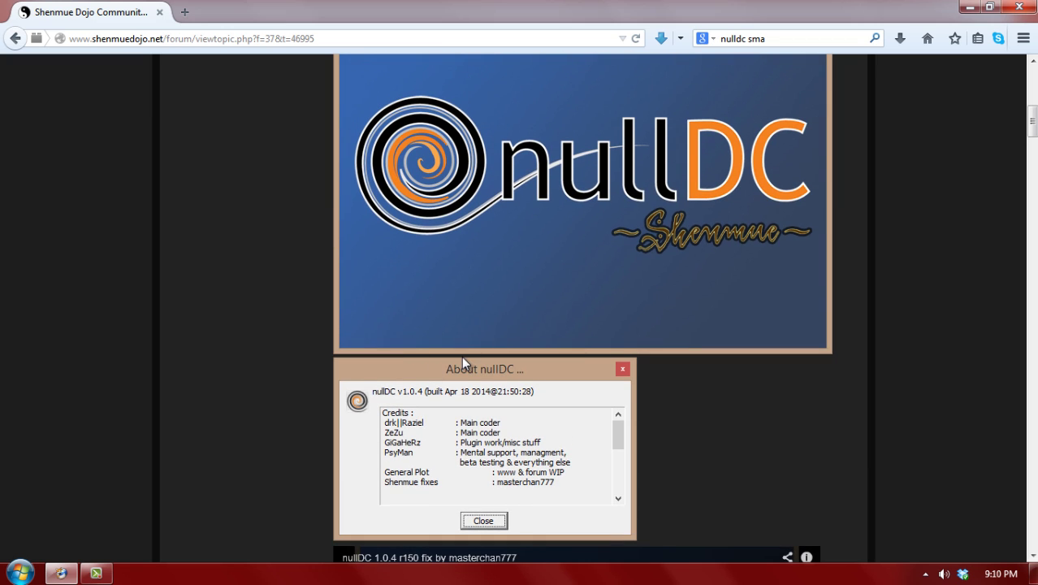
{"action": "scroll", "coordinate": [463, 358], "scroll_direction": "down", "scroll_amount": 20}
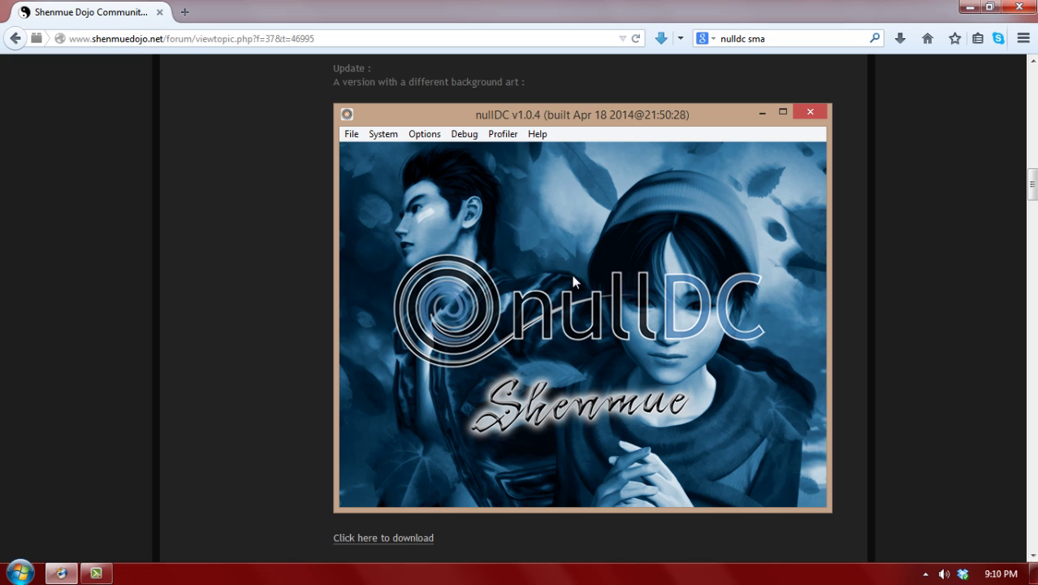
{"action": "scroll", "coordinate": [677, 300], "scroll_direction": "down", "scroll_amount": 3}
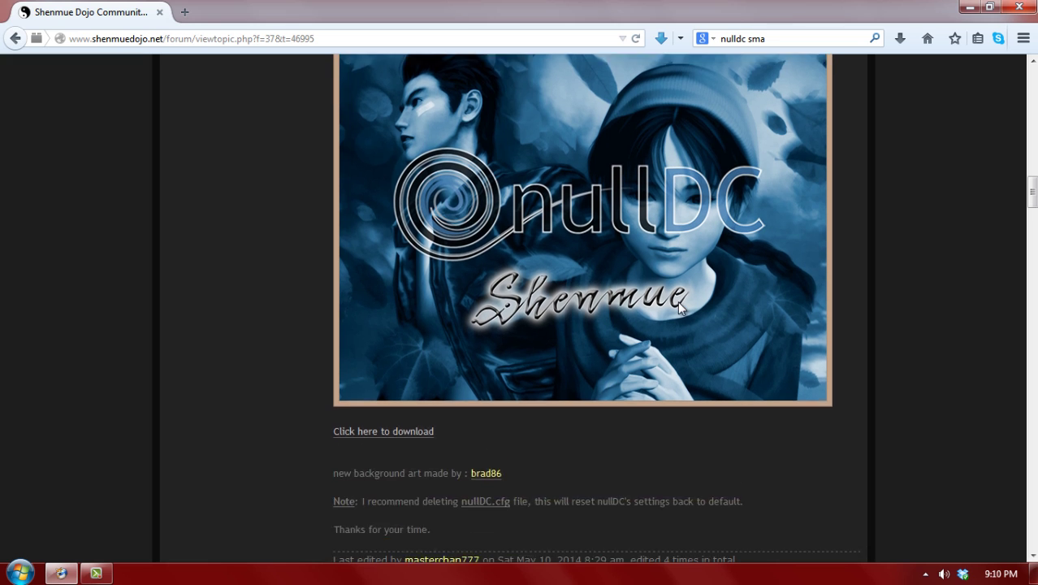
{"action": "left_click", "coordinate": [387, 411]}
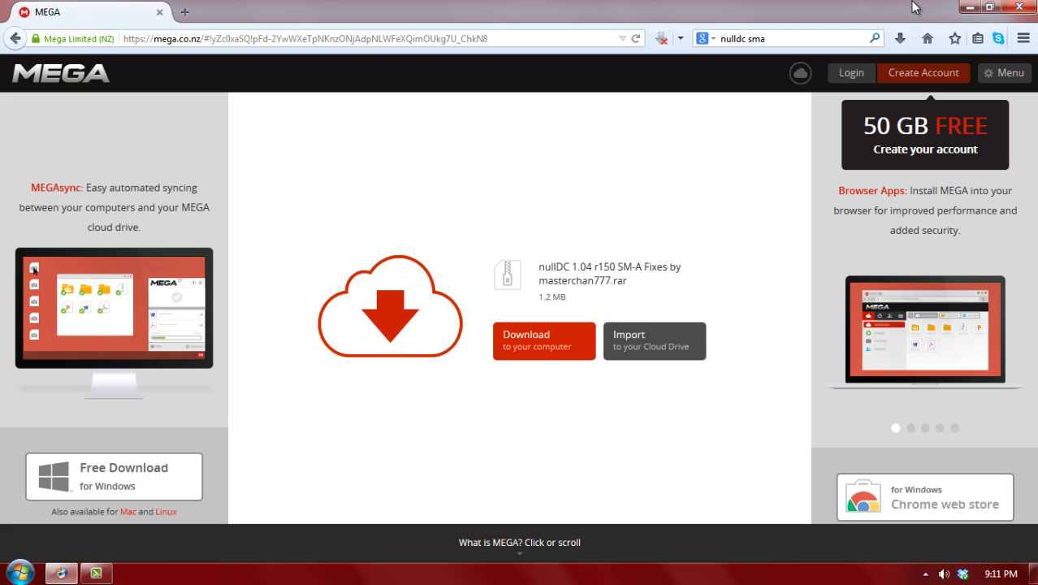
Minimize the browser and check the full name of the nullDC 1.04 r150 SM-A archive on the desktop
{"action": "left_click", "coordinate": [965, 11]}
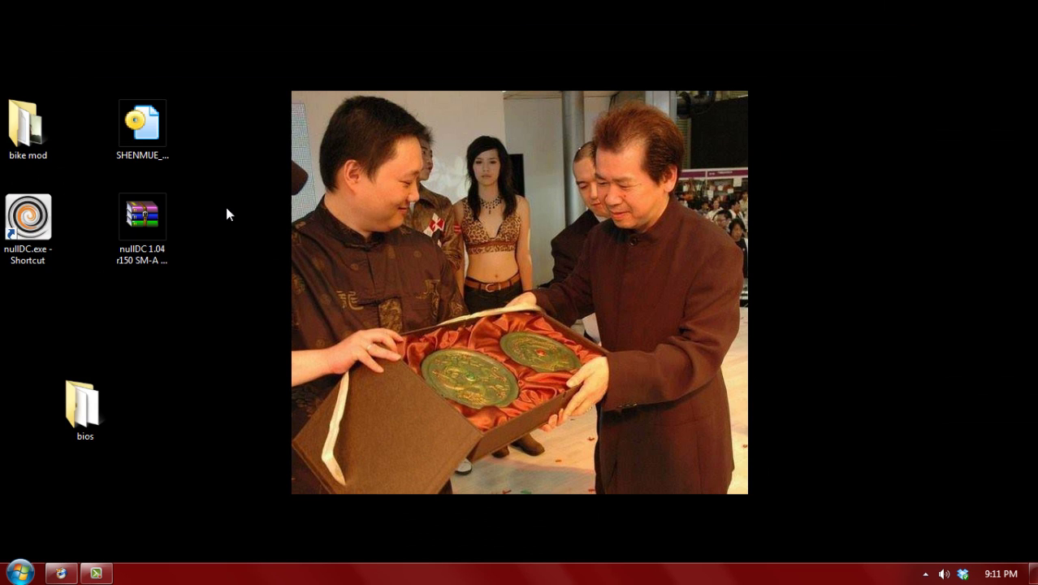
{"action": "left_click", "coordinate": [138, 215]}
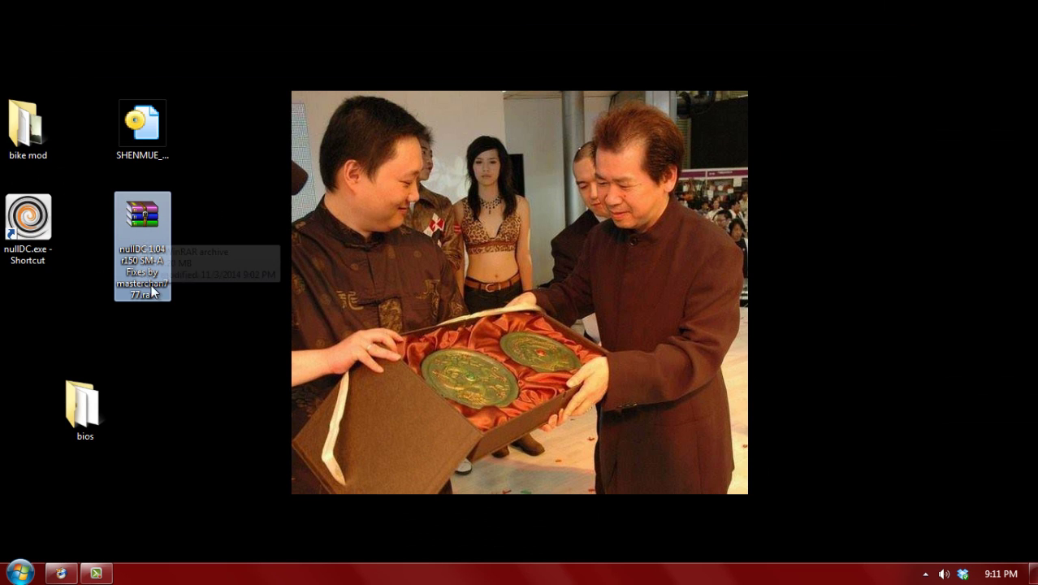
{"action": "left_click", "coordinate": [206, 327]}
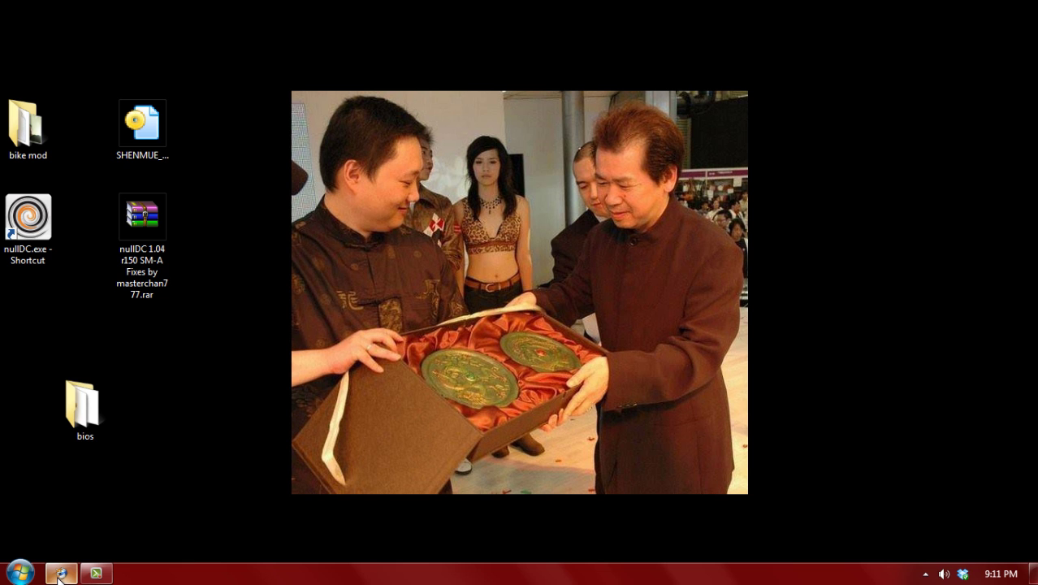
Return to Firefox and search Google for winrar in a new tab
{"action": "mouse_move", "coordinate": [58, 579]}
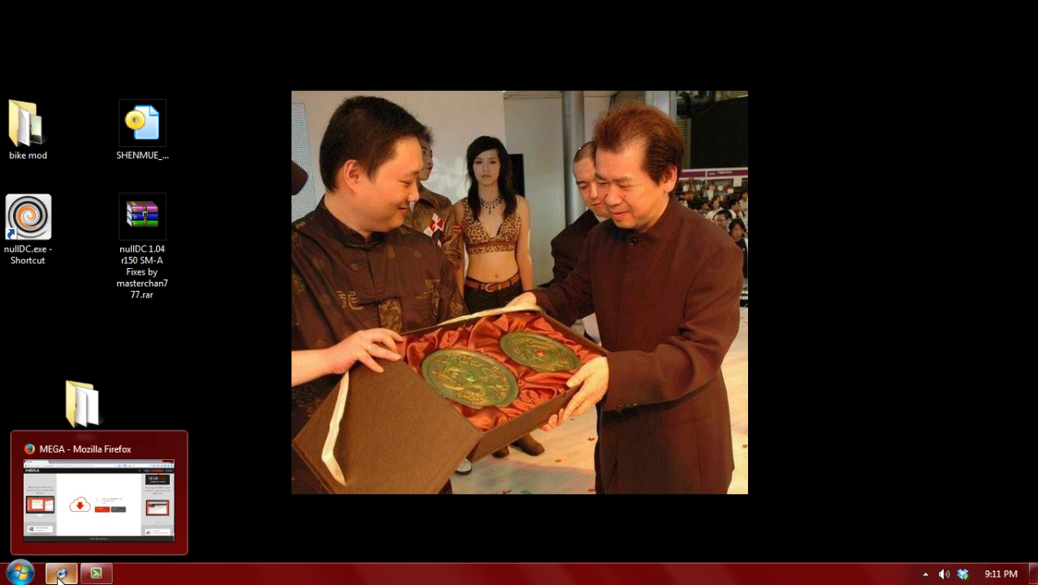
{"action": "left_click", "coordinate": [58, 579]}
{"action": "left_click", "coordinate": [186, 13]}
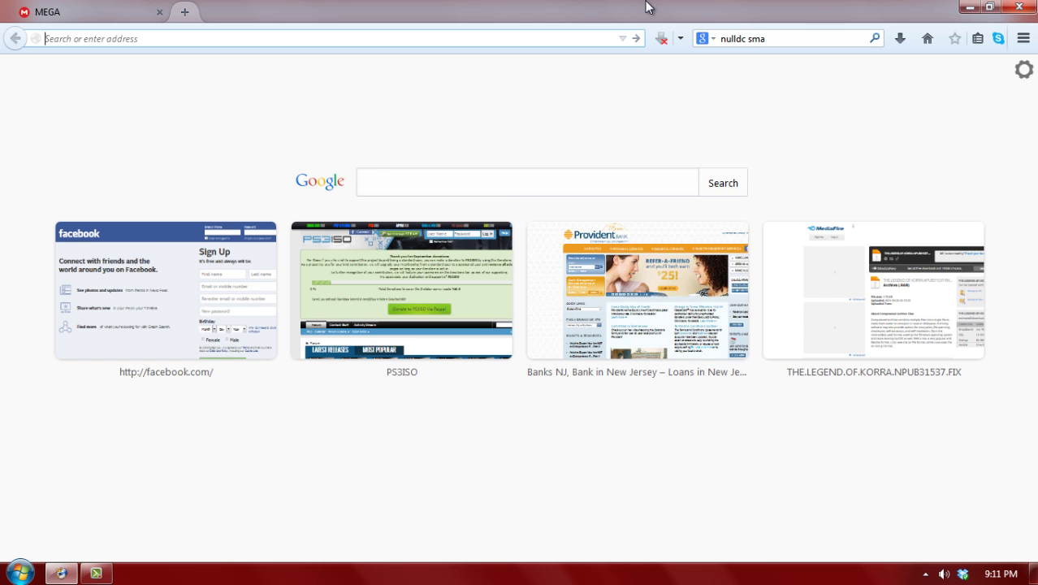
{"action": "left_click", "coordinate": [773, 37]}
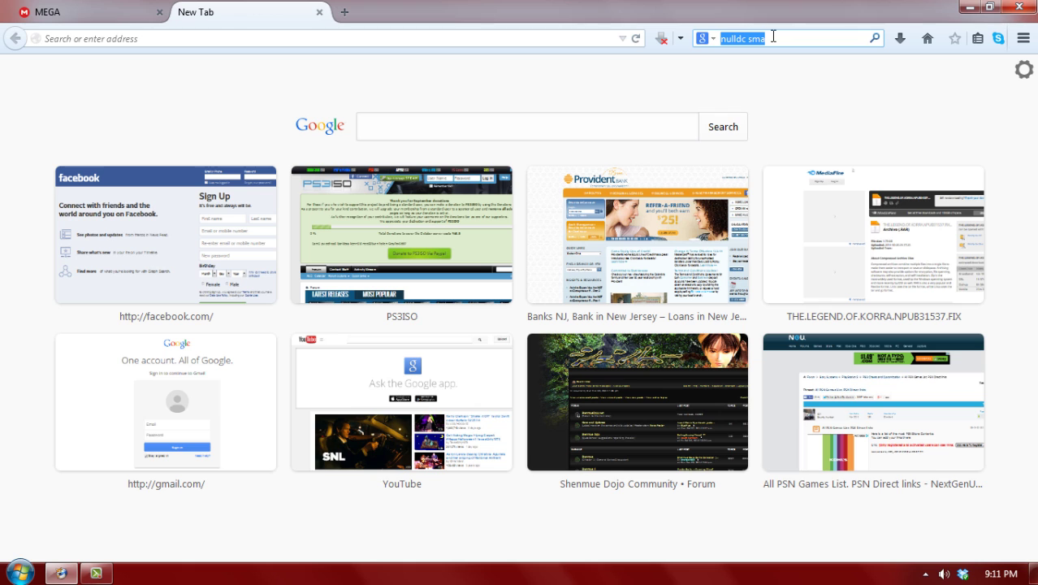
{"action": "type", "text": "winn"}
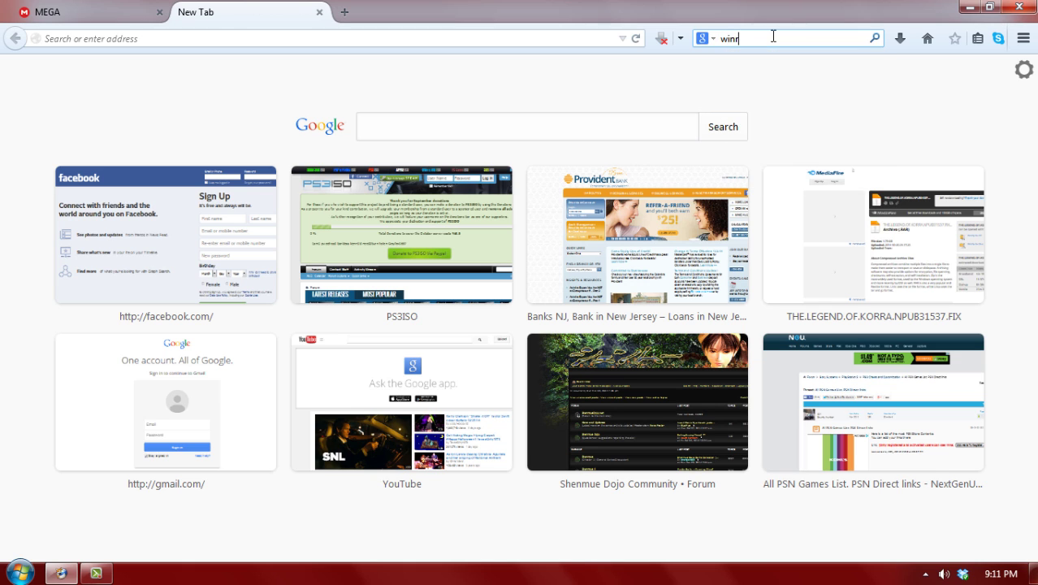
{"action": "key", "text": "BackSpace"}
{"action": "type", "text": "rar"}
{"action": "key", "text": "Return"}
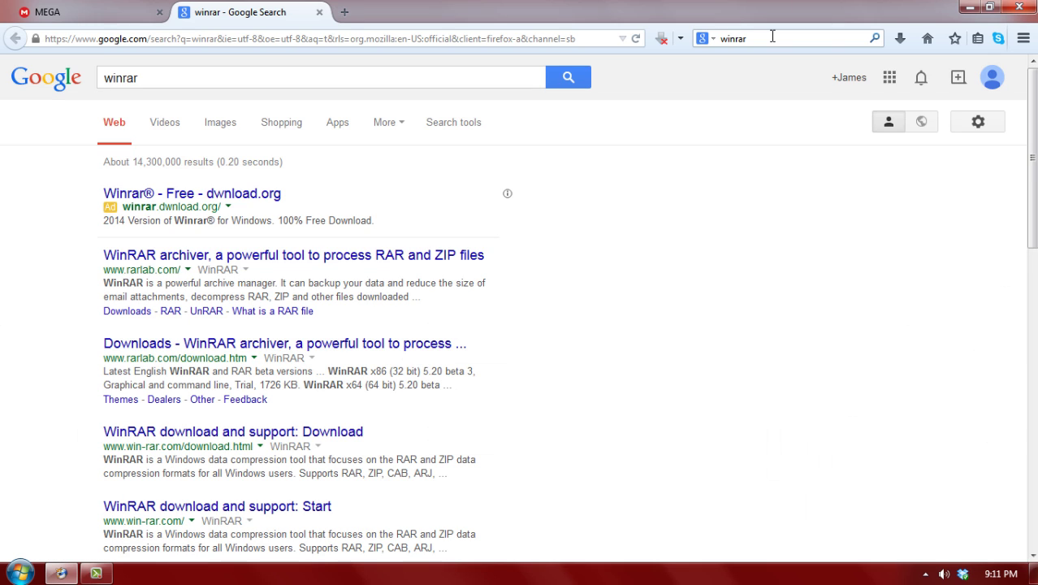
Replace the Google query with 7ip to look up 7-Zip, and close the browser
{"action": "left_click", "coordinate": [218, 81]}
{"action": "key", "text": "ctrl+a"}
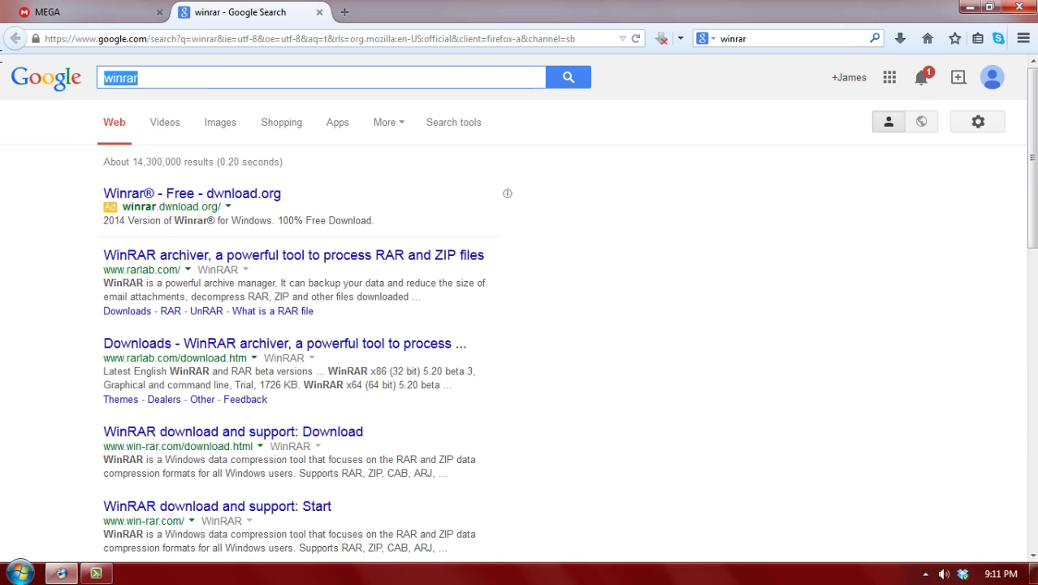
{"action": "type", "text": "7"}
{"action": "key", "text": "super"}
{"action": "key", "text": "Escape"}
{"action": "type", "text": "ip"}
{"action": "key", "text": "Return"}
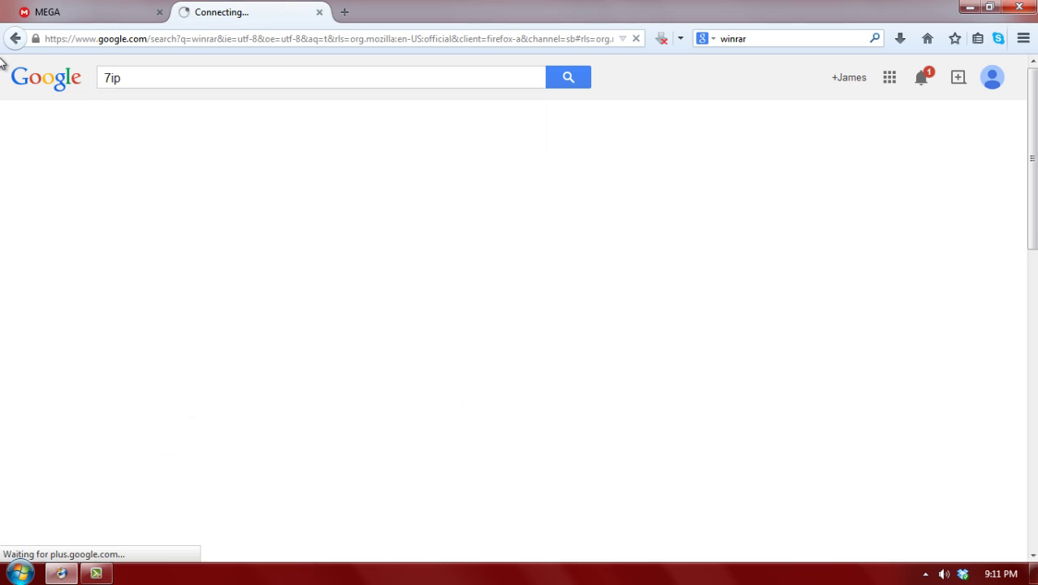
{"action": "left_click", "coordinate": [113, 77]}
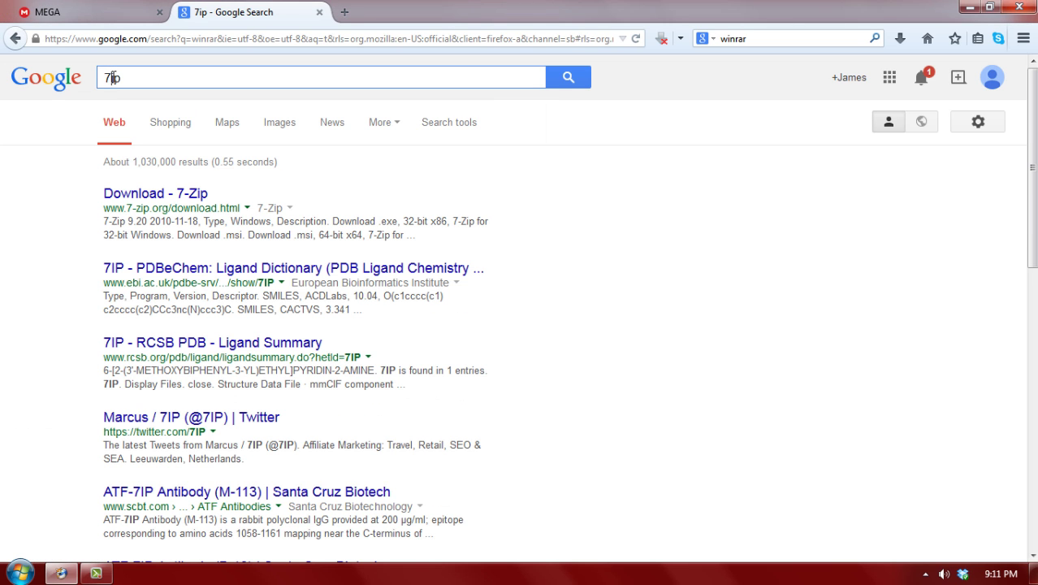
{"action": "key", "text": "super"}
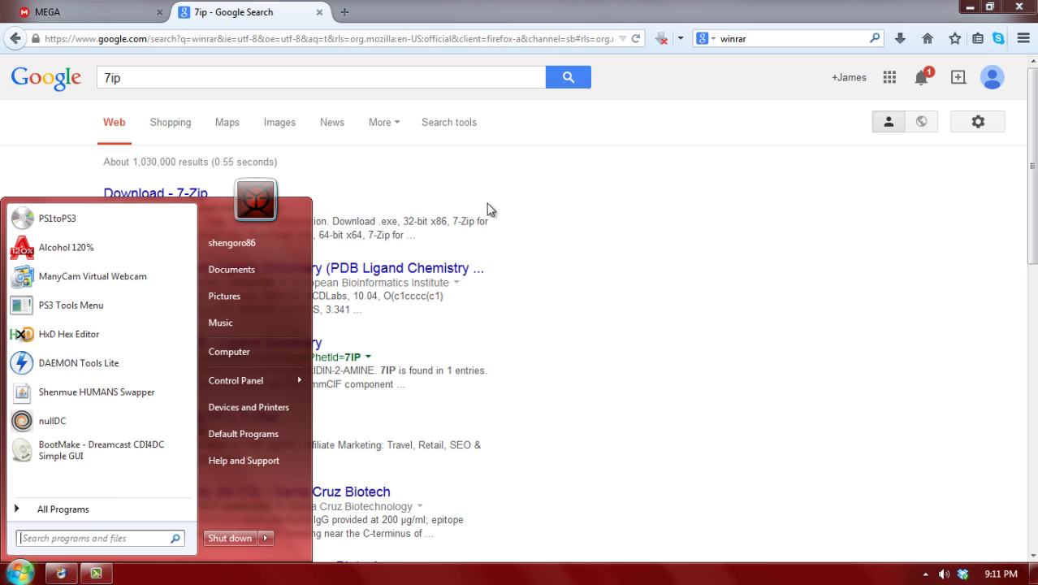
{"action": "left_click", "coordinate": [573, 249]}
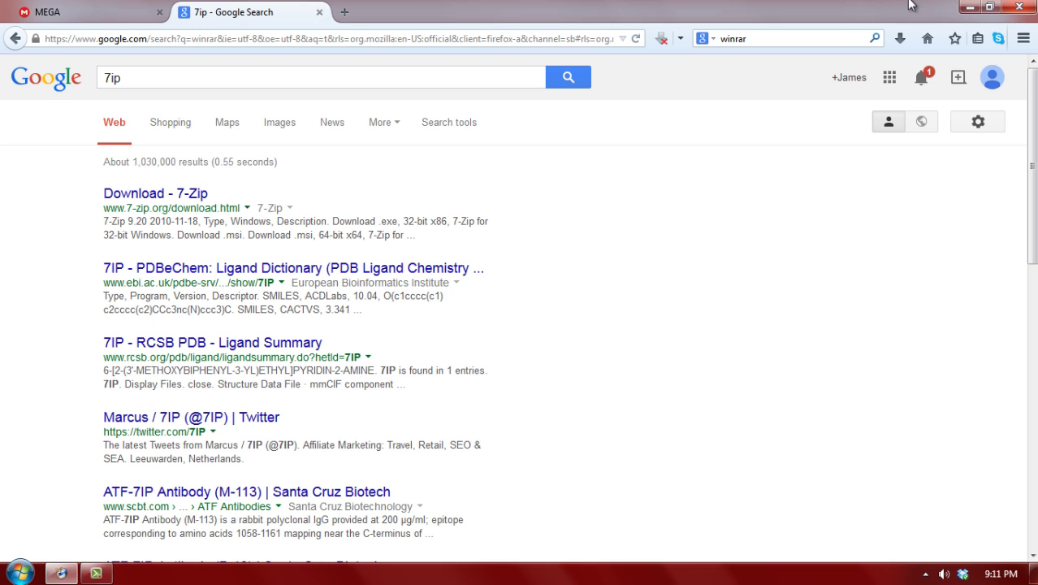
{"action": "left_click", "coordinate": [1017, 6]}
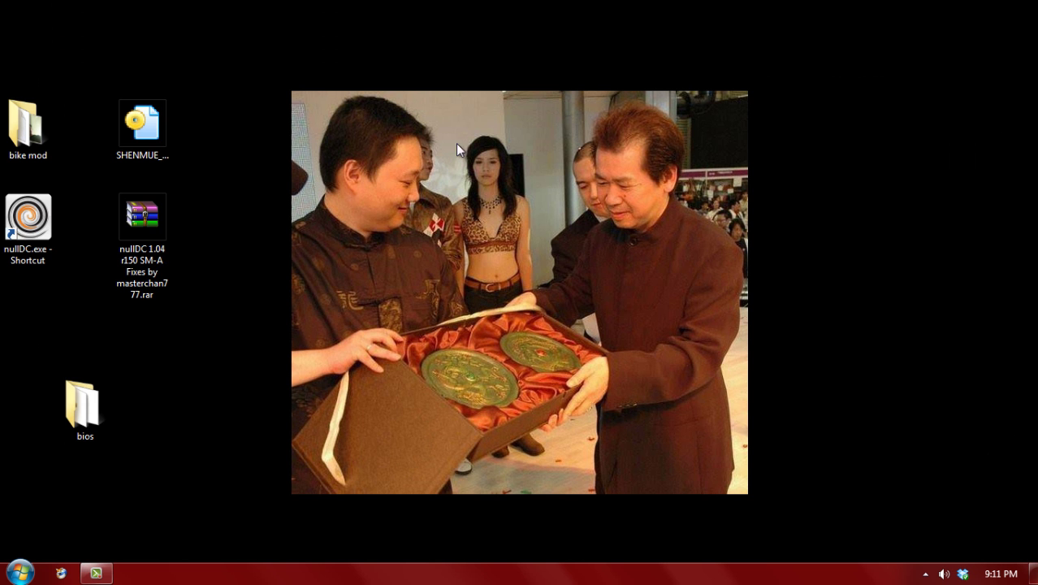
Extract the nullDC 1.04 r150 SM-A Fixes folder from its RAR archive to the desktop and close WinRAR
{"action": "double_click", "coordinate": [154, 224]}
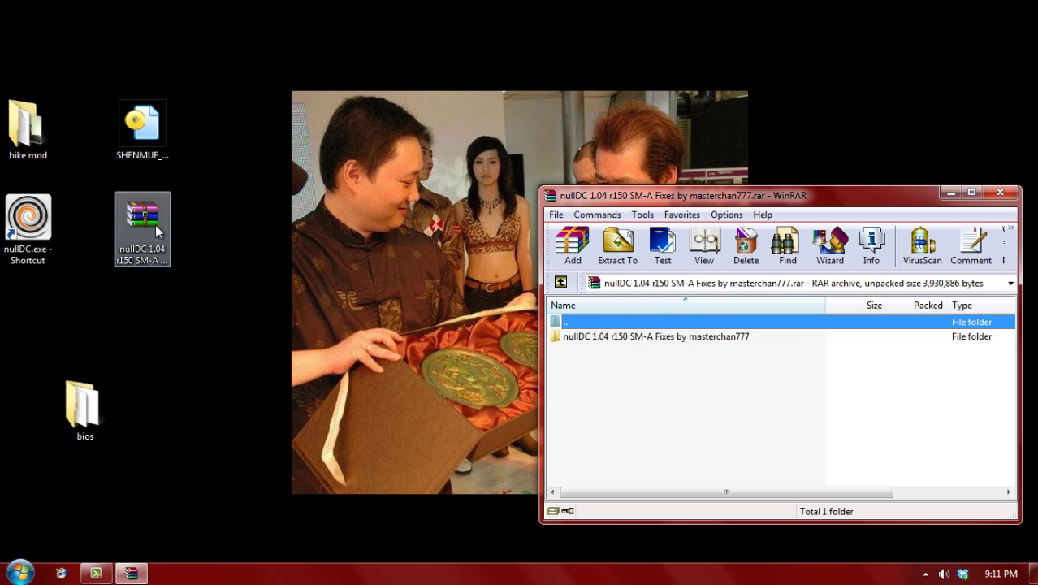
{"action": "left_click", "coordinate": [641, 339]}
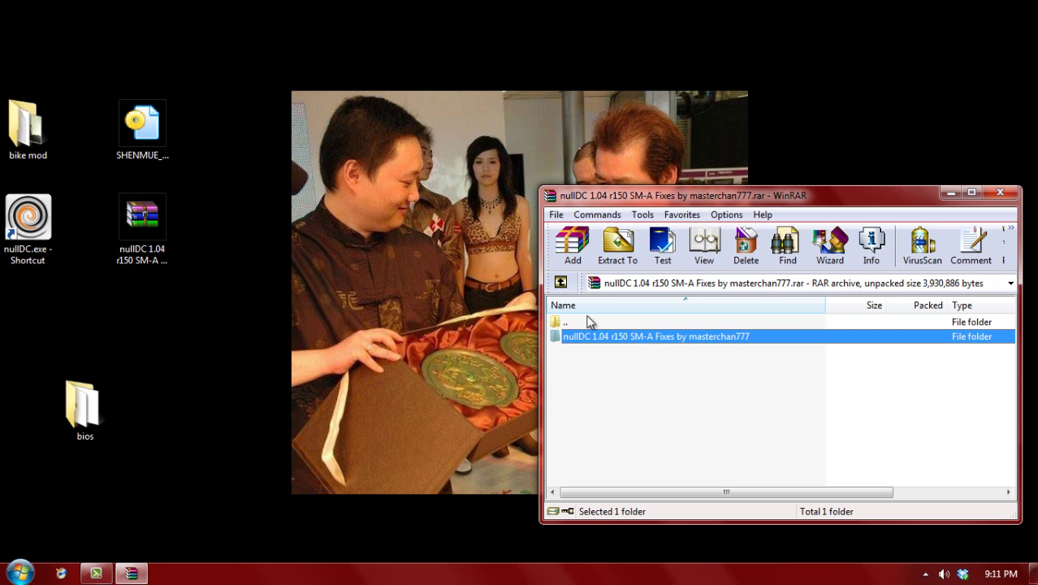
{"action": "left_click_drag", "start_coordinate": [624, 335], "coordinate": [522, 357]}
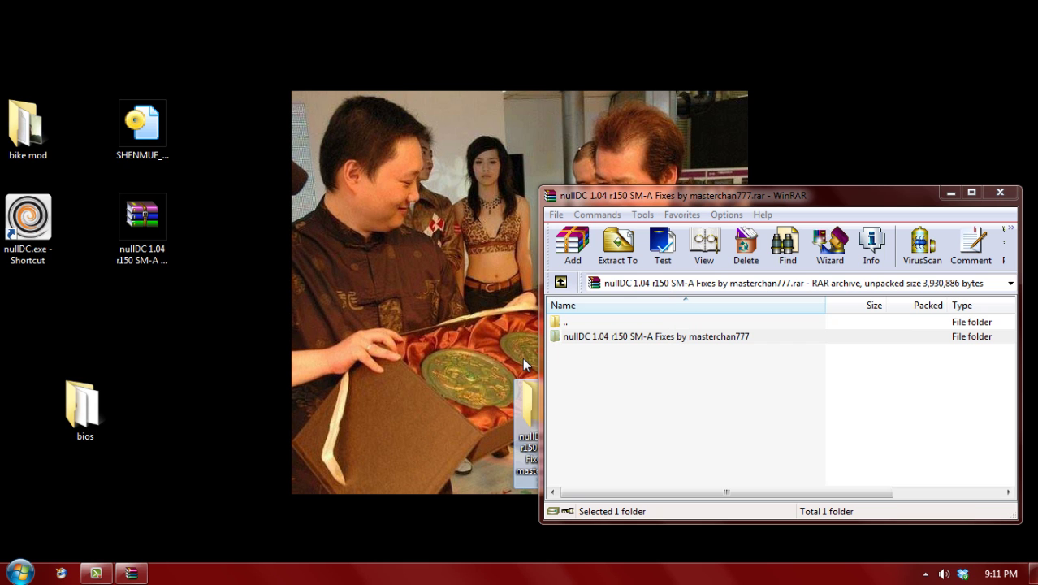
{"action": "left_click", "coordinate": [1000, 191]}
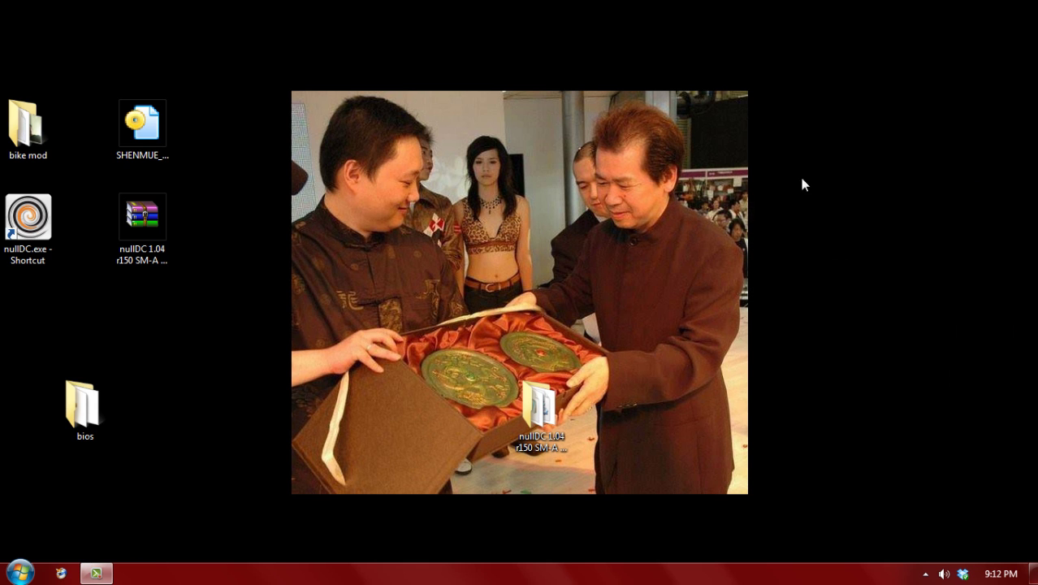
Permanently delete the old nullDC.exe shortcut and place the extracted nullDC folder below its archive on the desktop
{"action": "left_click", "coordinate": [39, 254]}
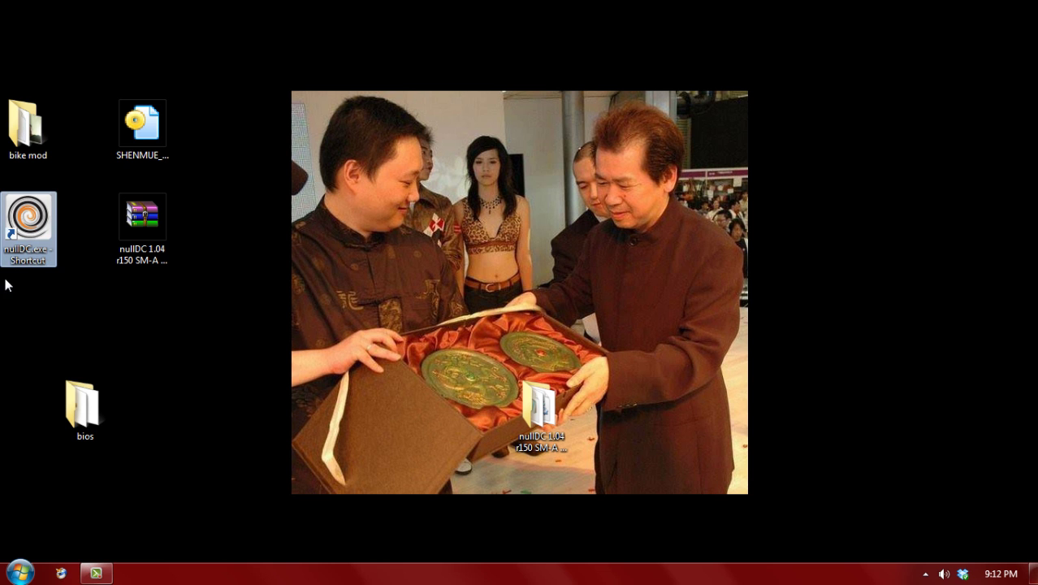
{"action": "key", "text": "shift+Delete"}
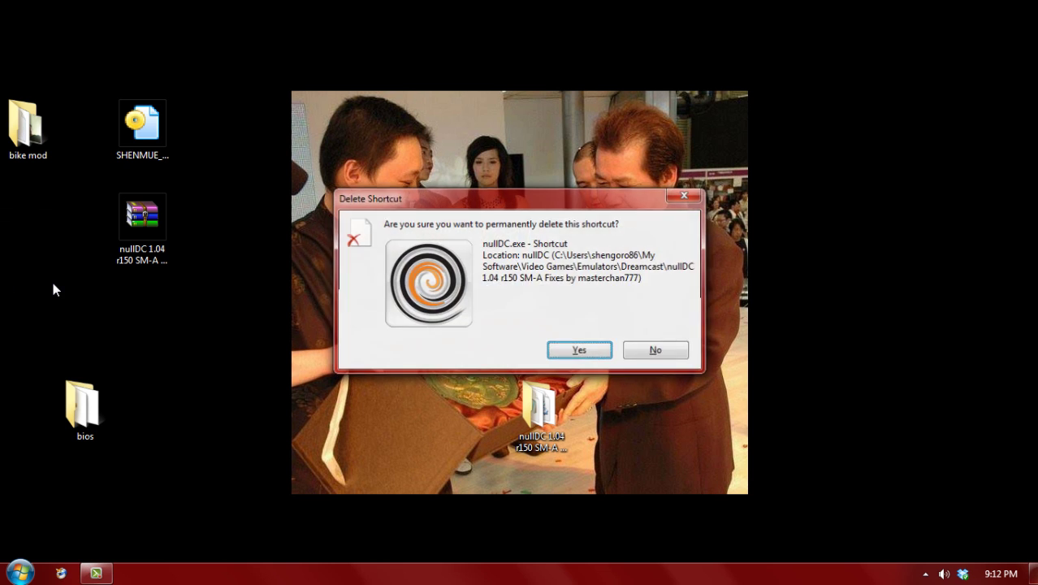
{"action": "key", "text": "Return"}
{"action": "left_click_drag", "start_coordinate": [539, 404], "coordinate": [158, 315]}
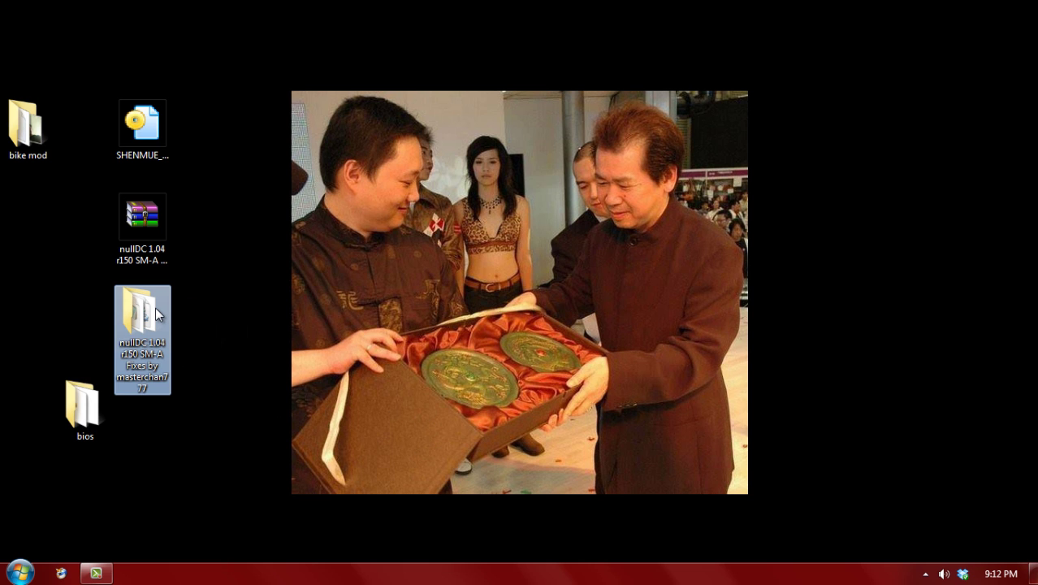
{"action": "left_click", "coordinate": [245, 333]}
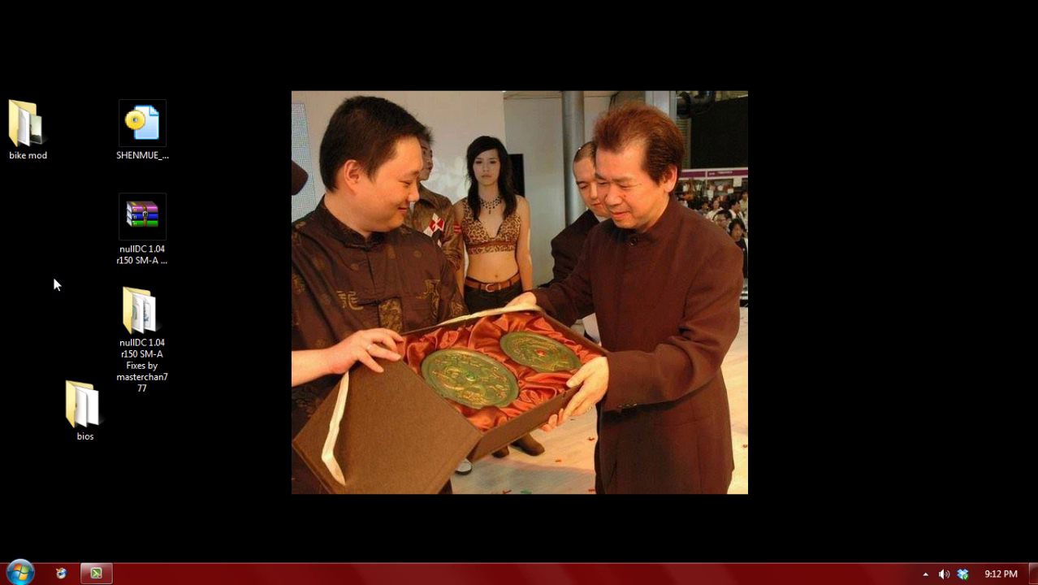
Open the extracted nullDC folder, try to launch nullDC_Win32_Release.exe without the BIOS files, and dismiss the error
{"action": "double_click", "coordinate": [135, 342]}
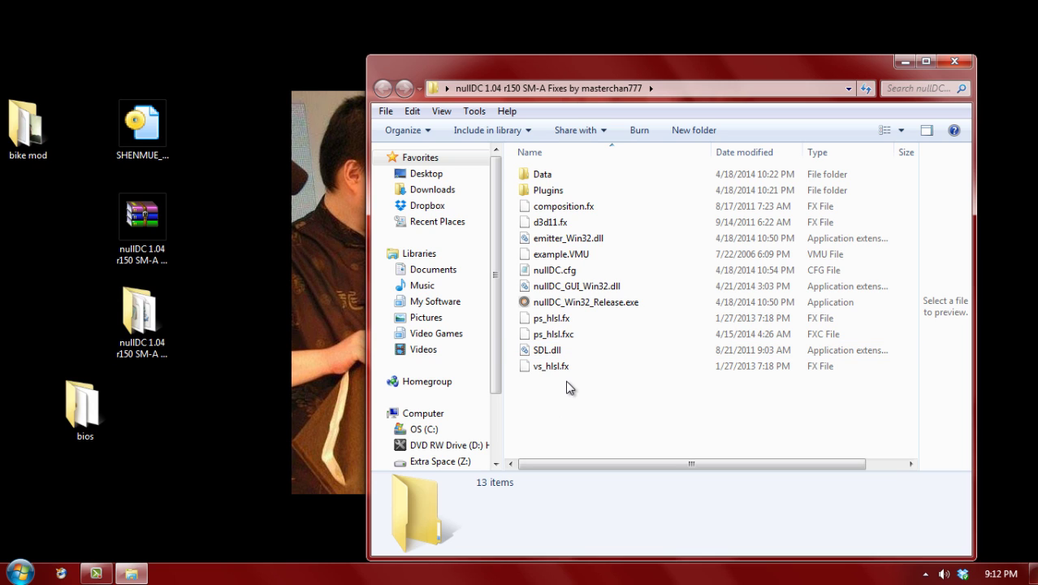
{"action": "double_click", "coordinate": [575, 302]}
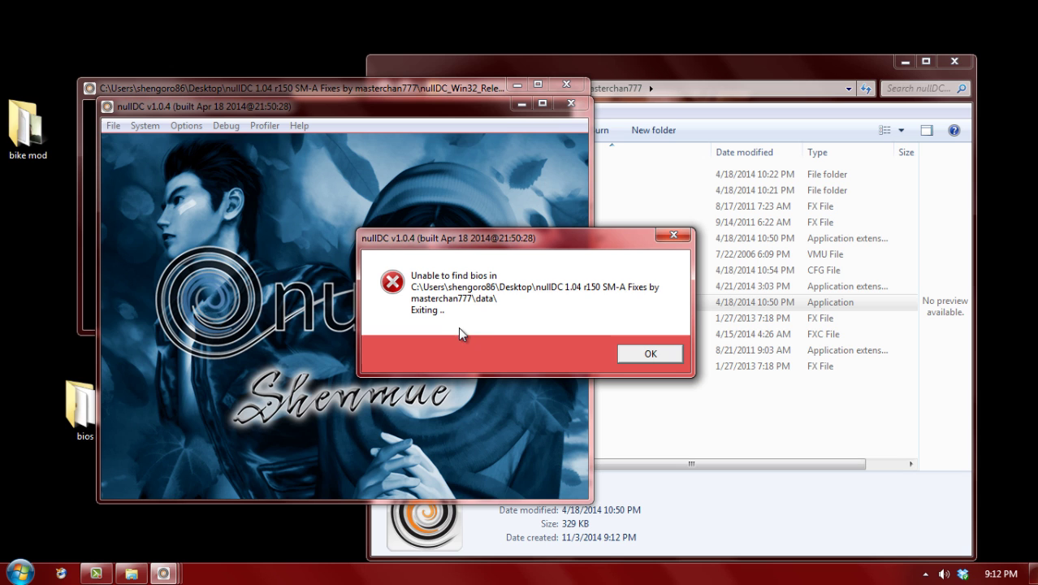
{"action": "left_click", "coordinate": [631, 351]}
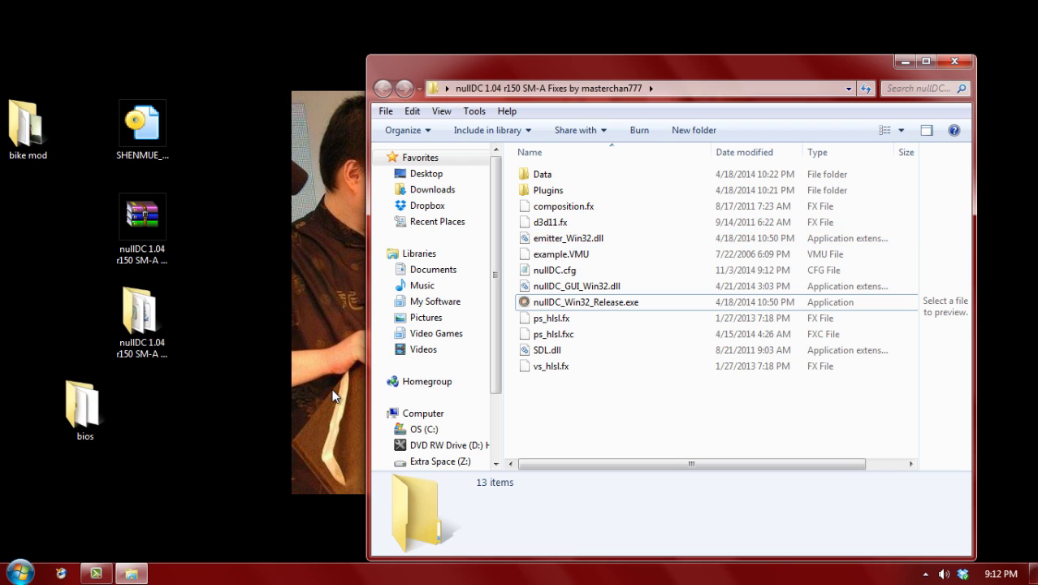
Open nullDC's Data folder, read the instructions in Put dc_boot here.txt, and close the text file
{"action": "double_click", "coordinate": [557, 176]}
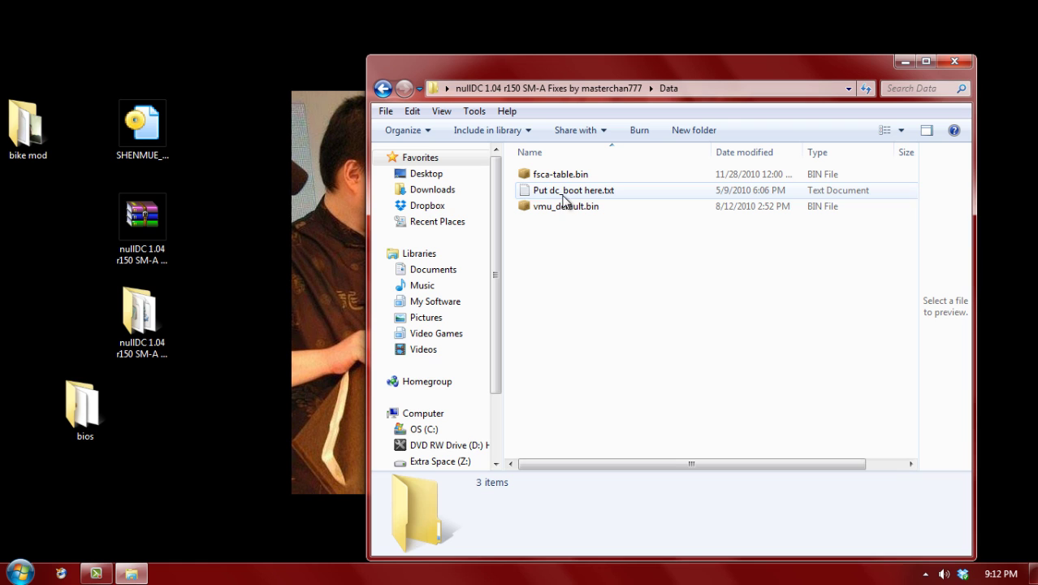
{"action": "double_click", "coordinate": [541, 192]}
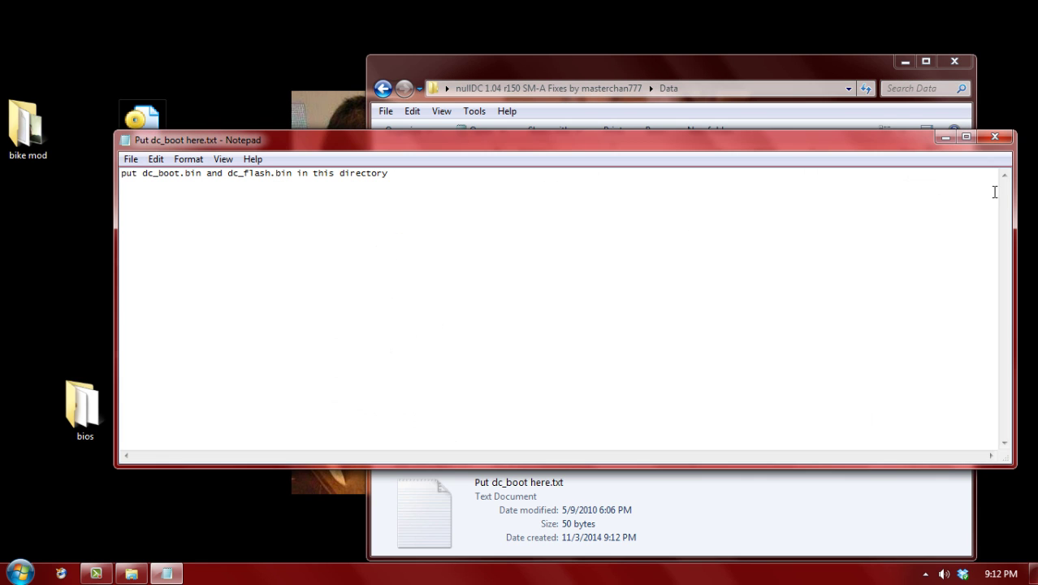
{"action": "left_click", "coordinate": [995, 137]}
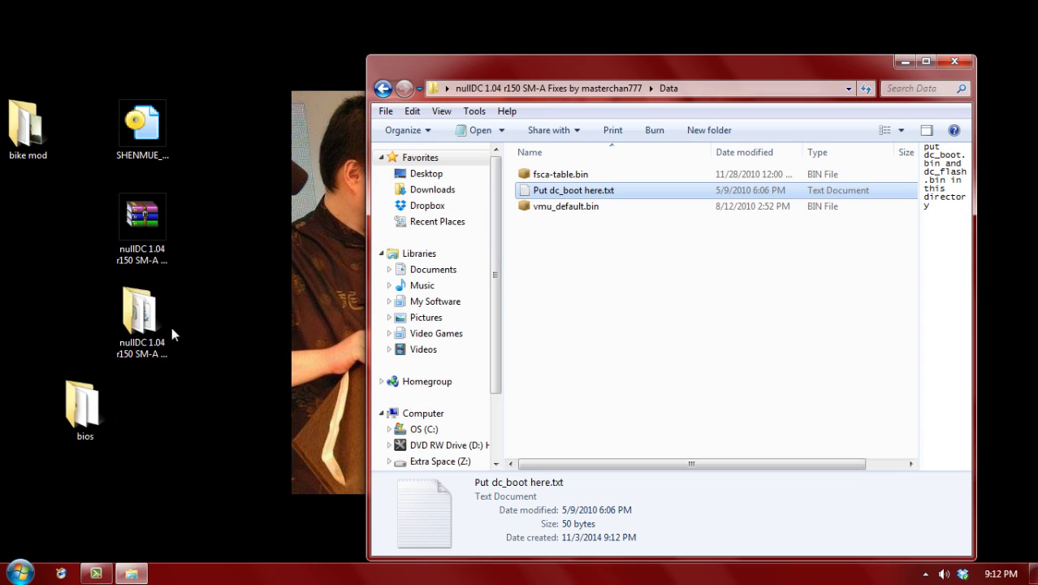
Move dc_boot.bin, dc_flash.bin and dc_nvmem.bin from the desktop's bios folder into nullDC's Data folder
{"action": "left_click", "coordinate": [168, 330]}
{"action": "double_click", "coordinate": [85, 406]}
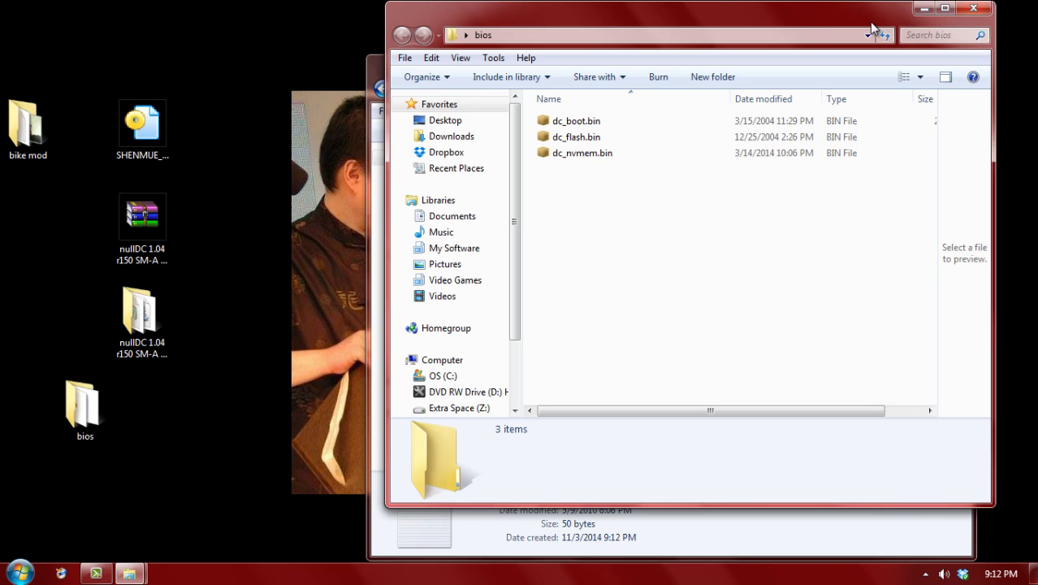
{"action": "left_click_drag", "start_coordinate": [871, 29], "coordinate": [398, 73]}
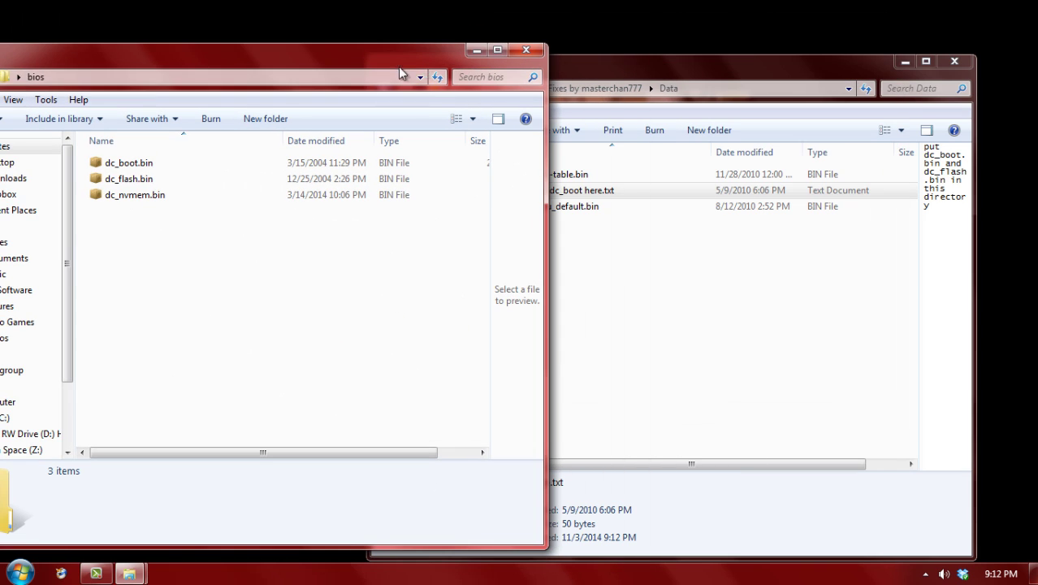
{"action": "left_click_drag", "start_coordinate": [253, 248], "coordinate": [153, 164]}
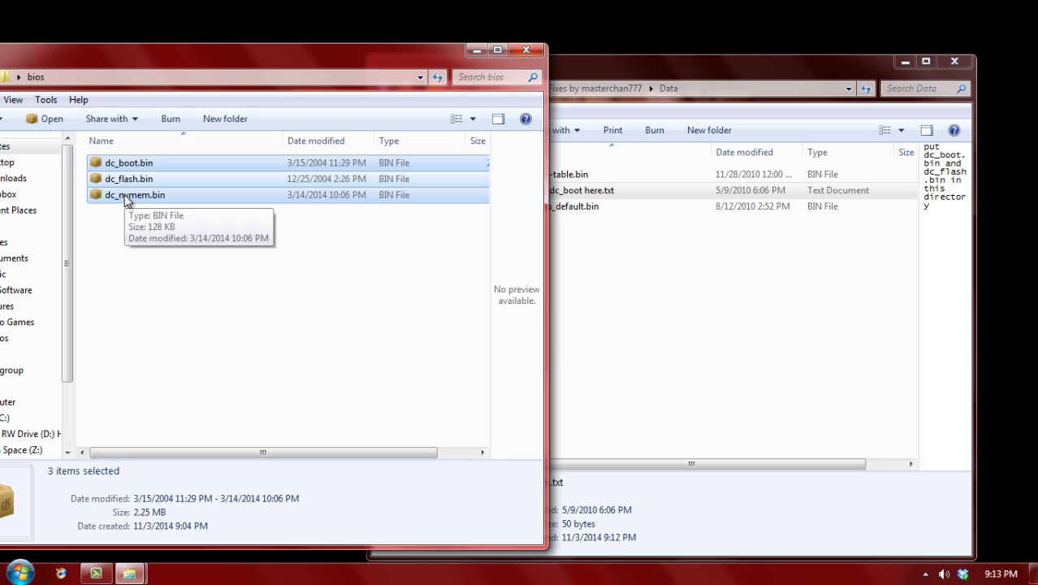
{"action": "left_click_drag", "start_coordinate": [126, 200], "coordinate": [677, 330]}
{"action": "left_click", "coordinate": [678, 331]}
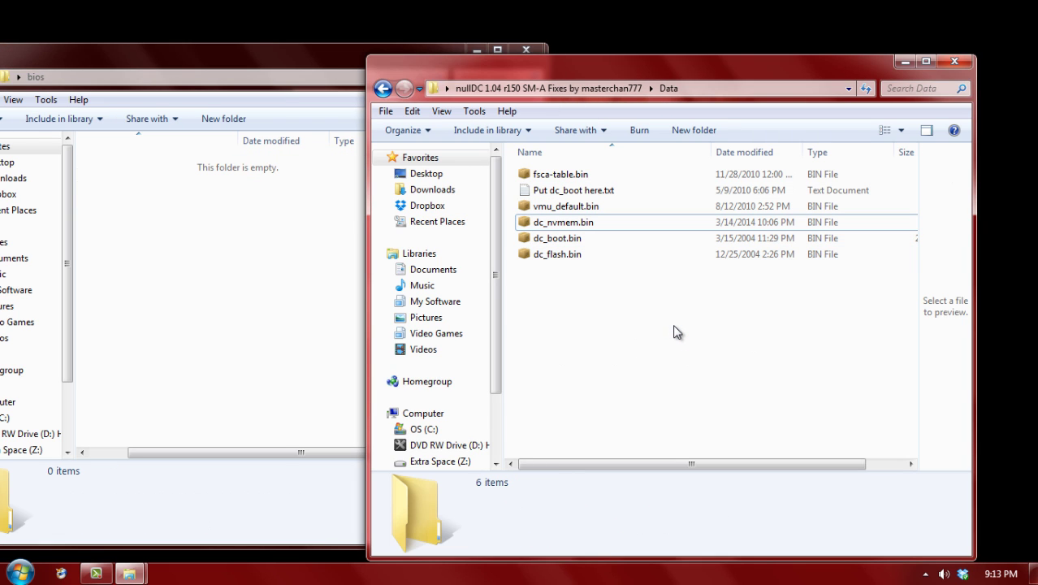
Close the bios folder window and permanently delete the emptied bios folder from the desktop
{"action": "left_click", "coordinate": [537, 50]}
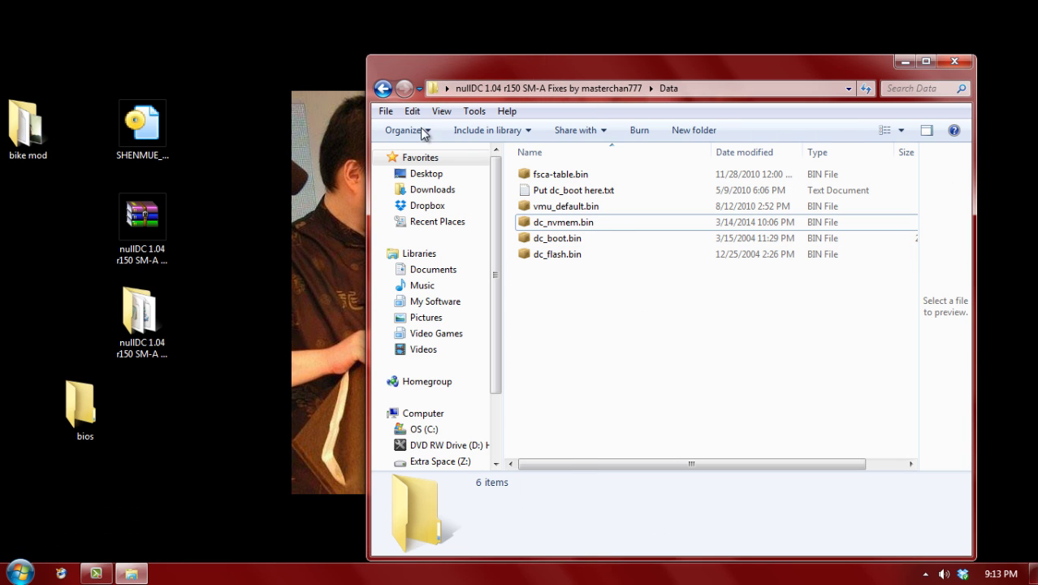
{"action": "left_click", "coordinate": [87, 405]}
{"action": "key", "text": "shift+Delete"}
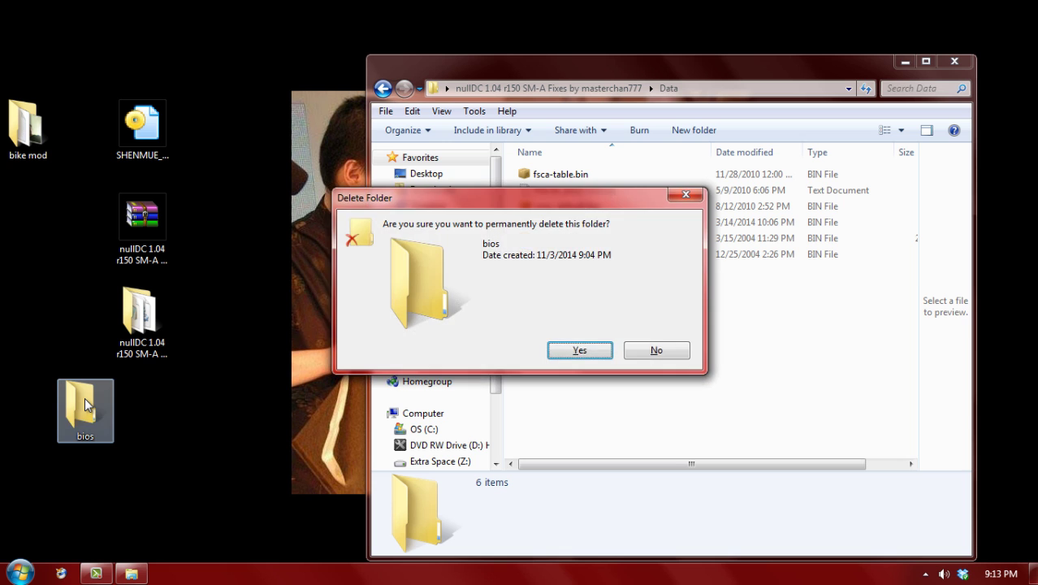
{"action": "key", "text": "Return"}
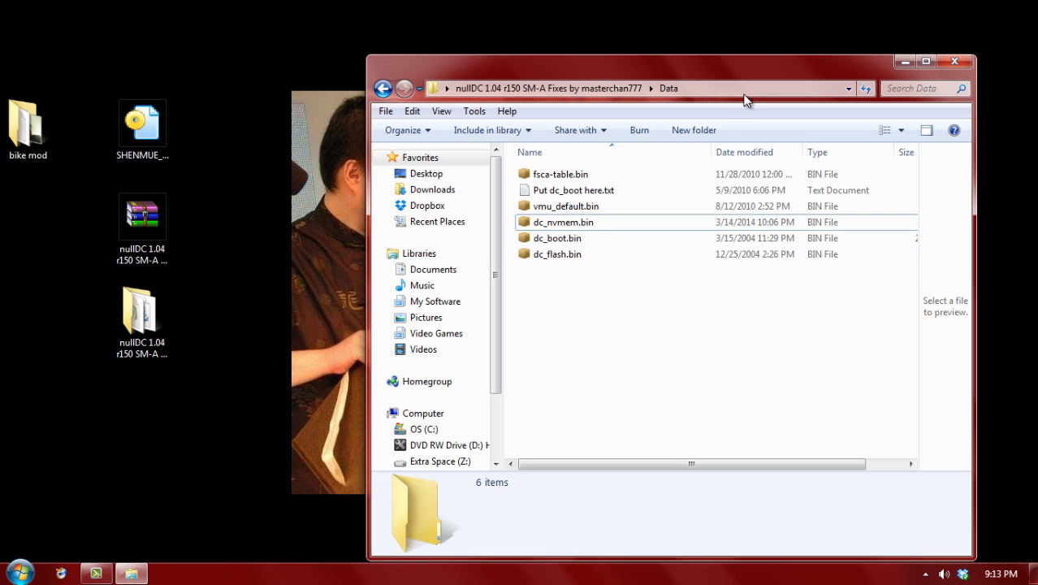
Return to the main nullDC folder and launch nullDC_Win32_Release.exe
{"action": "left_click_drag", "start_coordinate": [783, 70], "coordinate": [583, 47]}
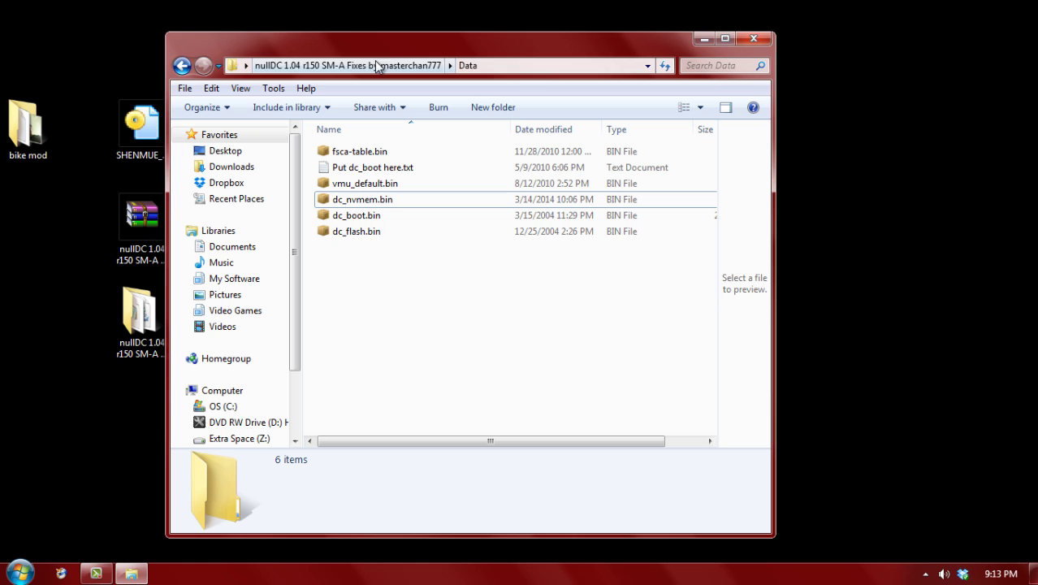
{"action": "left_click", "coordinate": [185, 66]}
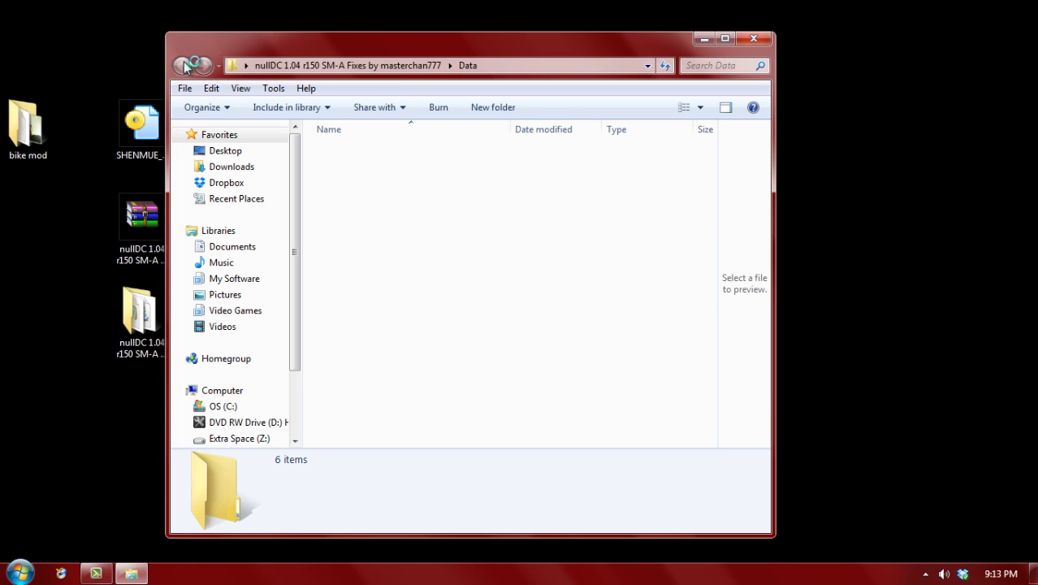
{"action": "left_click", "coordinate": [410, 411]}
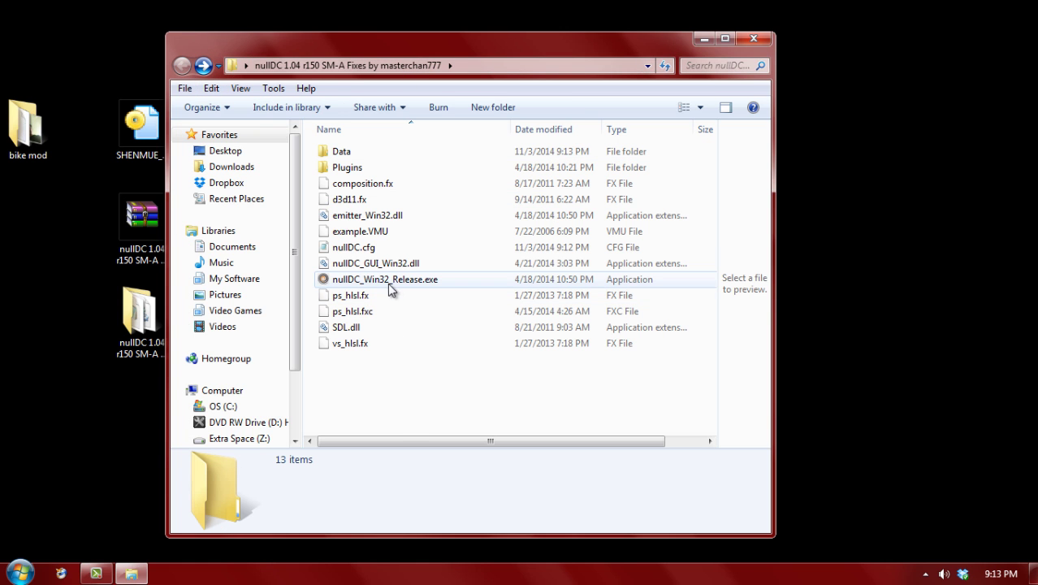
{"action": "left_click", "coordinate": [386, 280]}
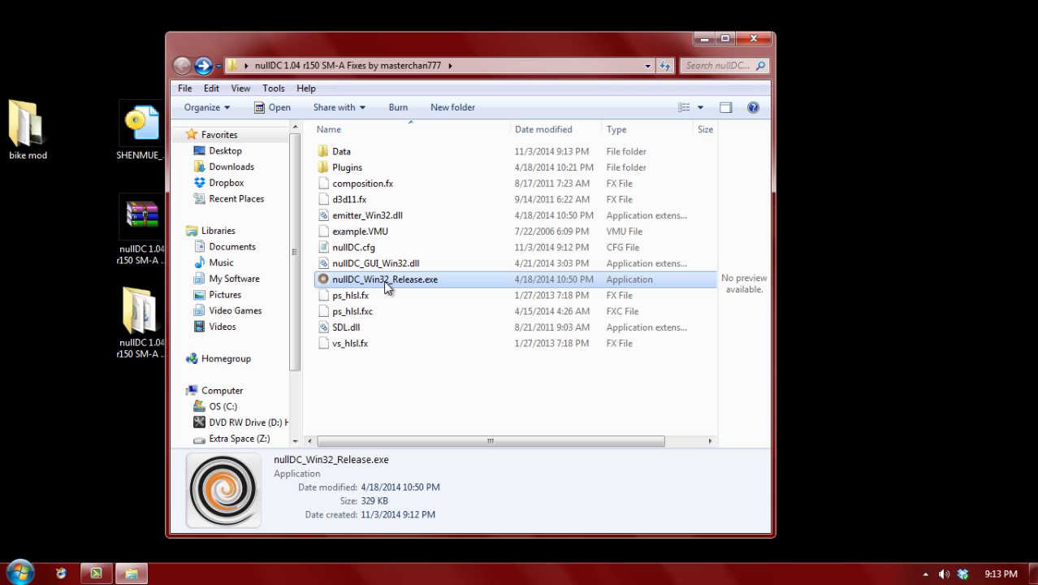
{"action": "double_click", "coordinate": [387, 281]}
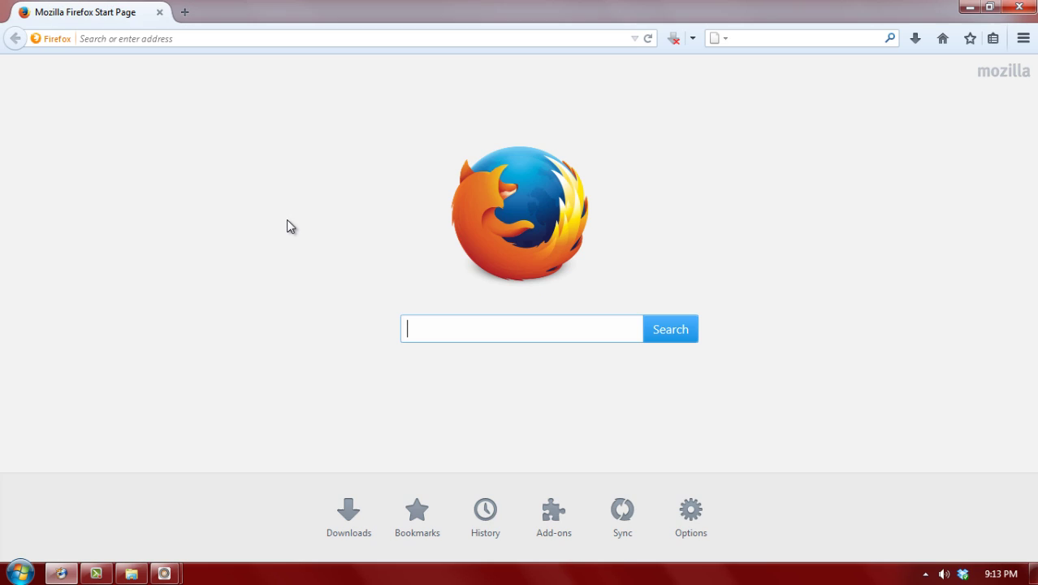
Switch to Firefox, search Google for nulldc sma, and open the Shenmue Dojo thread about nullDC 1.0.4 r150
{"action": "left_click", "coordinate": [806, 39]}
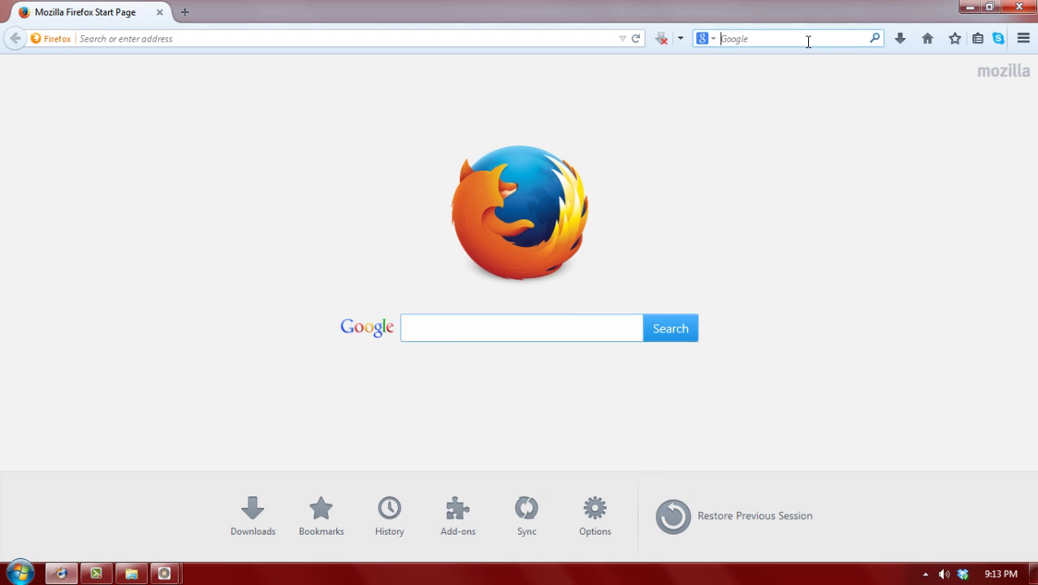
{"action": "type", "text": "nulldc sma"}
{"action": "key", "text": "Return"}
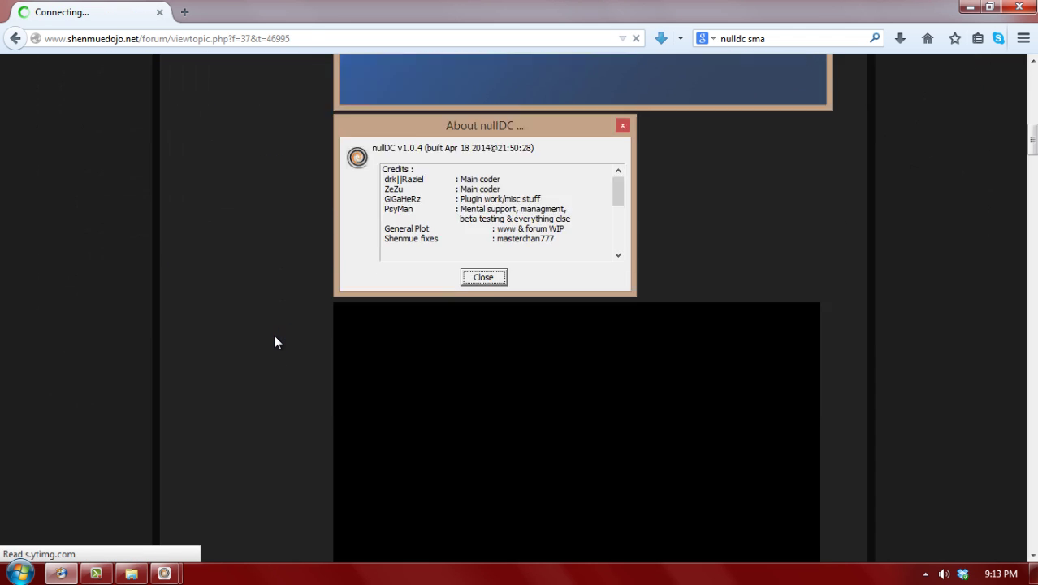
Look through the first two pages of the forum thread for help with errors when running this nullDC version
{"action": "scroll", "coordinate": [274, 342], "scroll_direction": "down", "scroll_amount": 15}
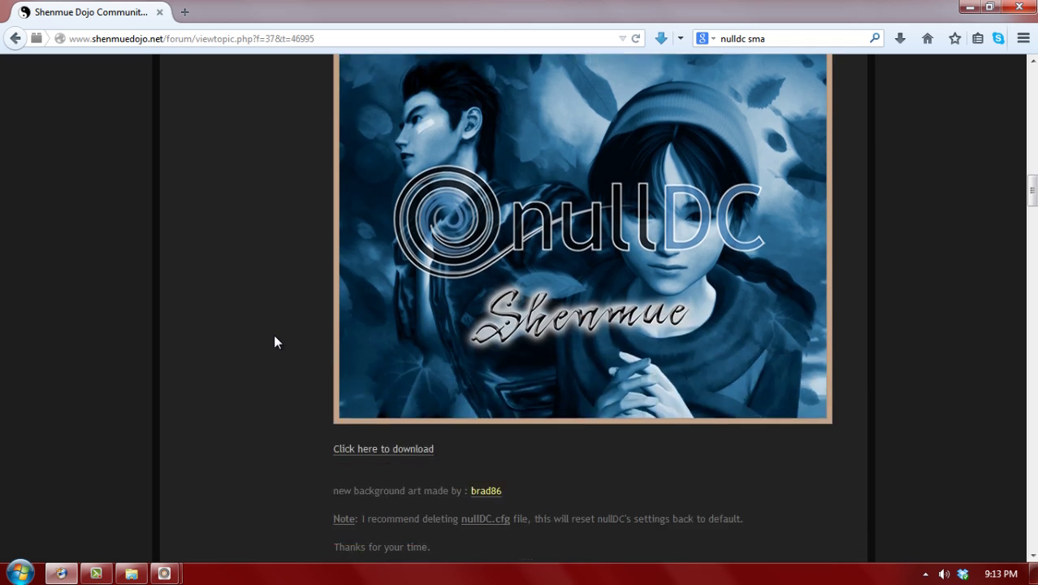
{"action": "scroll", "coordinate": [275, 342], "scroll_direction": "down", "scroll_amount": 10}
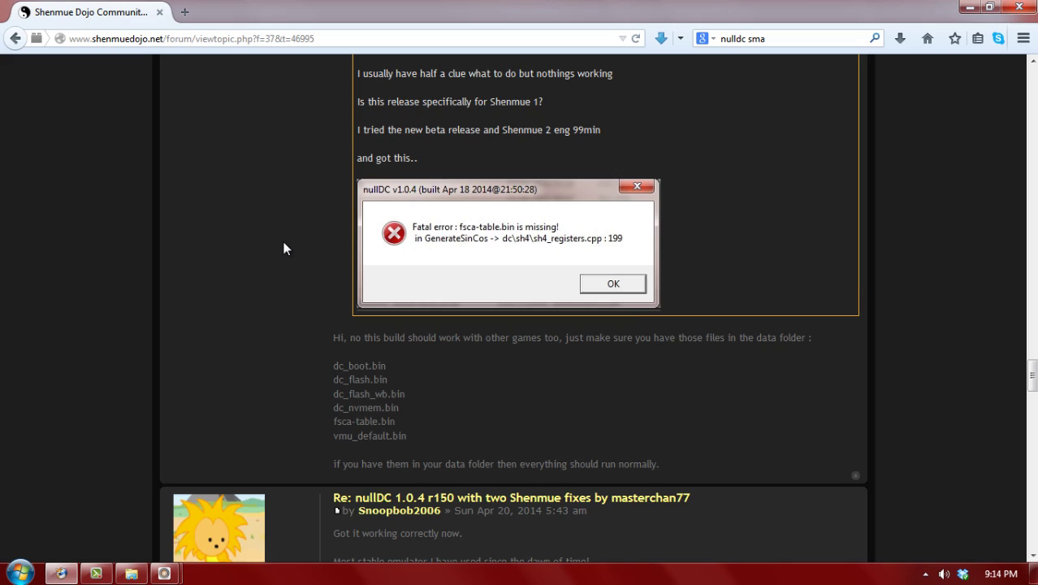
{"action": "scroll", "coordinate": [285, 247], "scroll_direction": "down", "scroll_amount": 10}
{"action": "scroll", "coordinate": [284, 247], "scroll_direction": "down", "scroll_amount": 8}
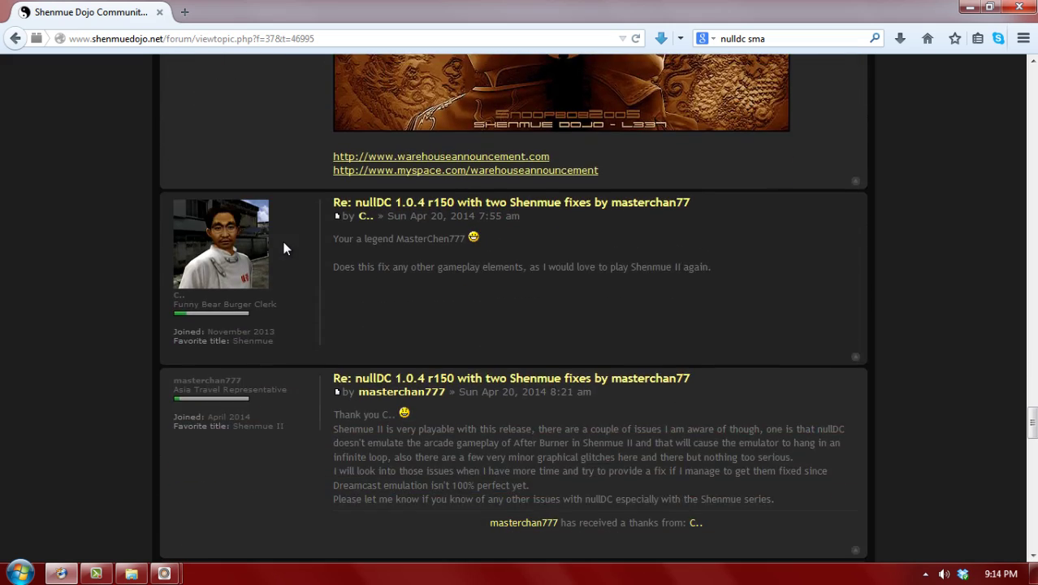
{"action": "scroll", "coordinate": [284, 247], "scroll_direction": "down", "scroll_amount": 10}
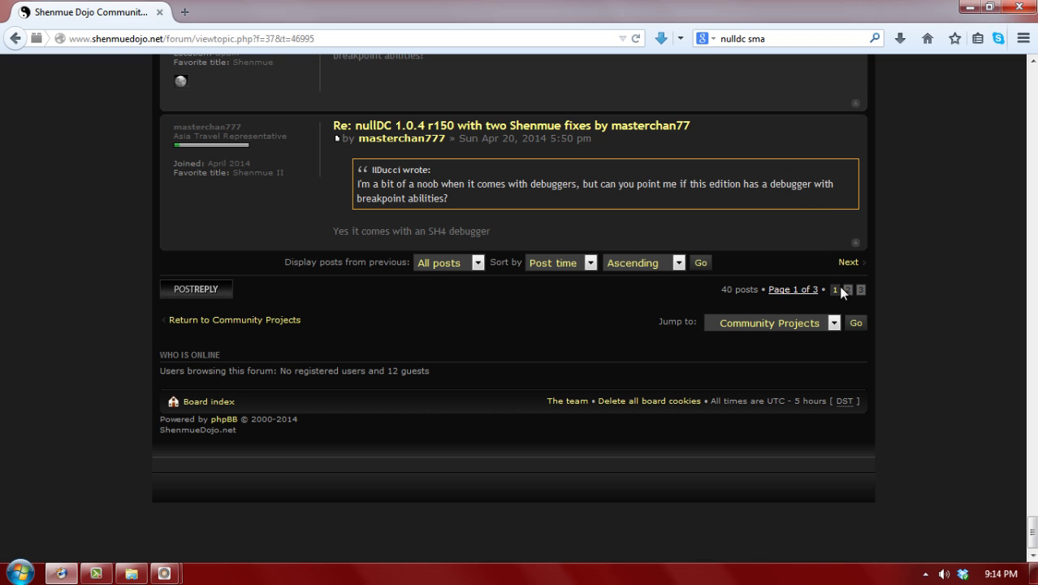
{"action": "left_click", "coordinate": [846, 290]}
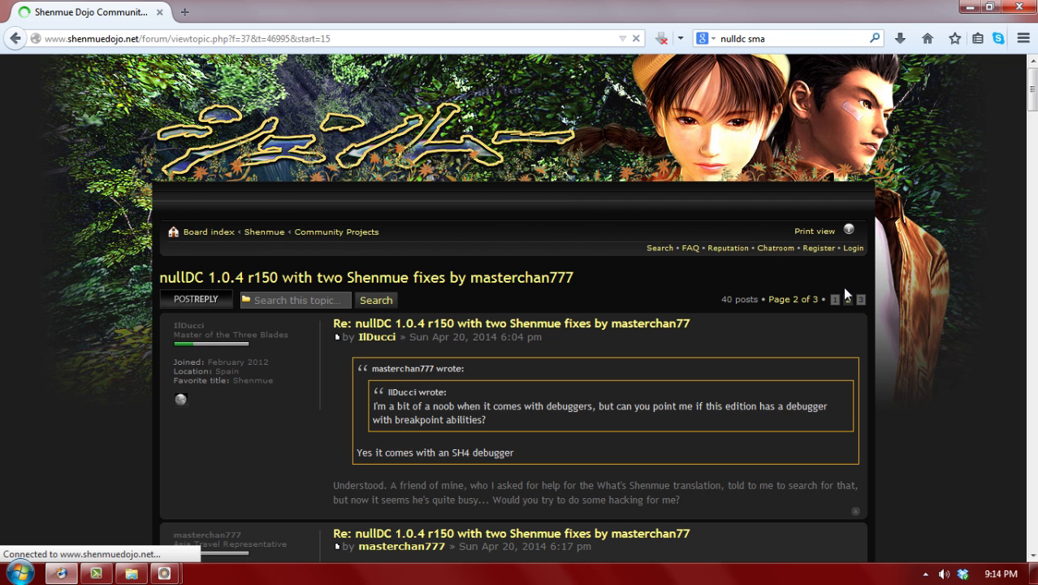
{"action": "scroll", "coordinate": [843, 286], "scroll_direction": "down", "scroll_amount": 15}
{"action": "scroll", "coordinate": [783, 234], "scroll_direction": "up", "scroll_amount": 4}
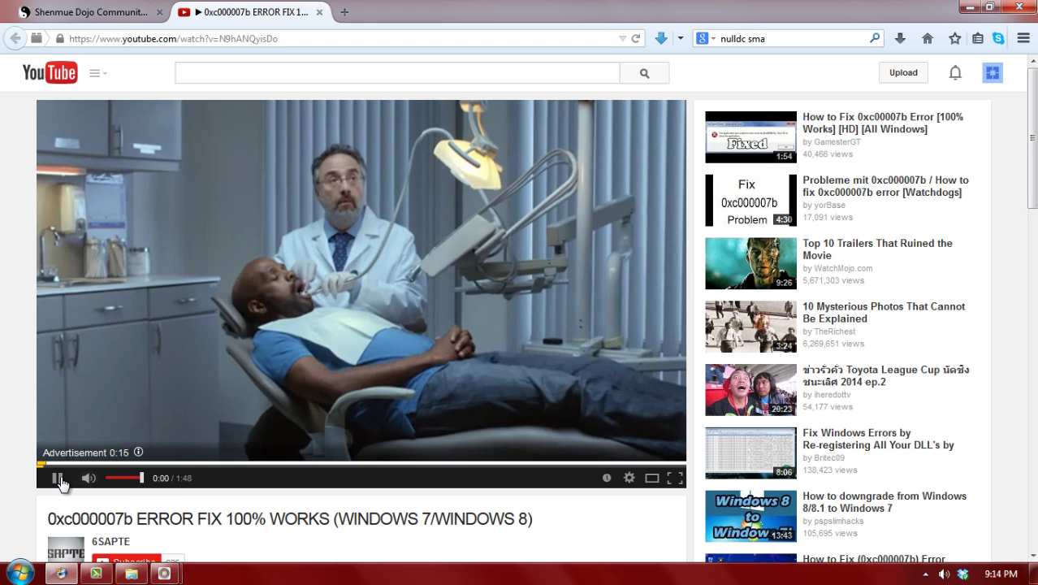
Pause the 0xc000007b error fix video on YouTube, check its description for the download link, and close the video and Firefox
{"action": "left_click", "coordinate": [59, 477]}
{"action": "scroll", "coordinate": [361, 325], "scroll_direction": "down", "scroll_amount": 3}
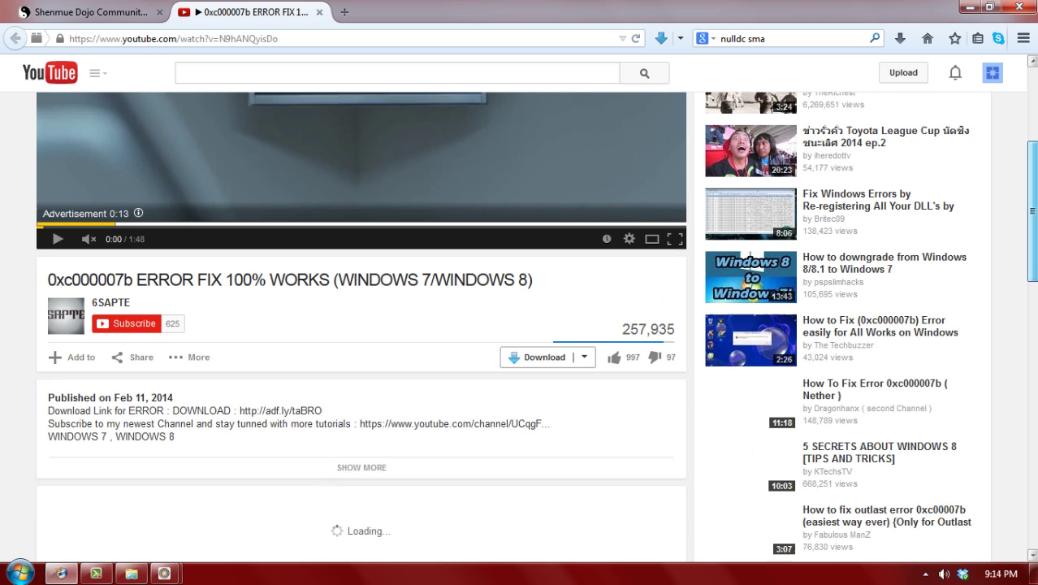
{"action": "left_click", "coordinate": [512, 420]}
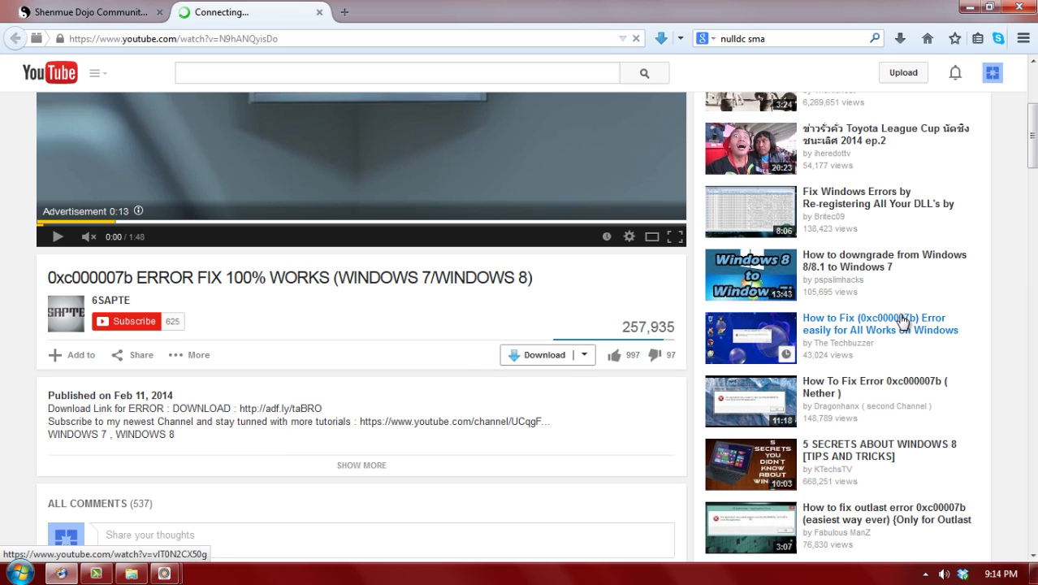
{"action": "left_click_drag", "start_coordinate": [1034, 142], "coordinate": [1034, 105]}
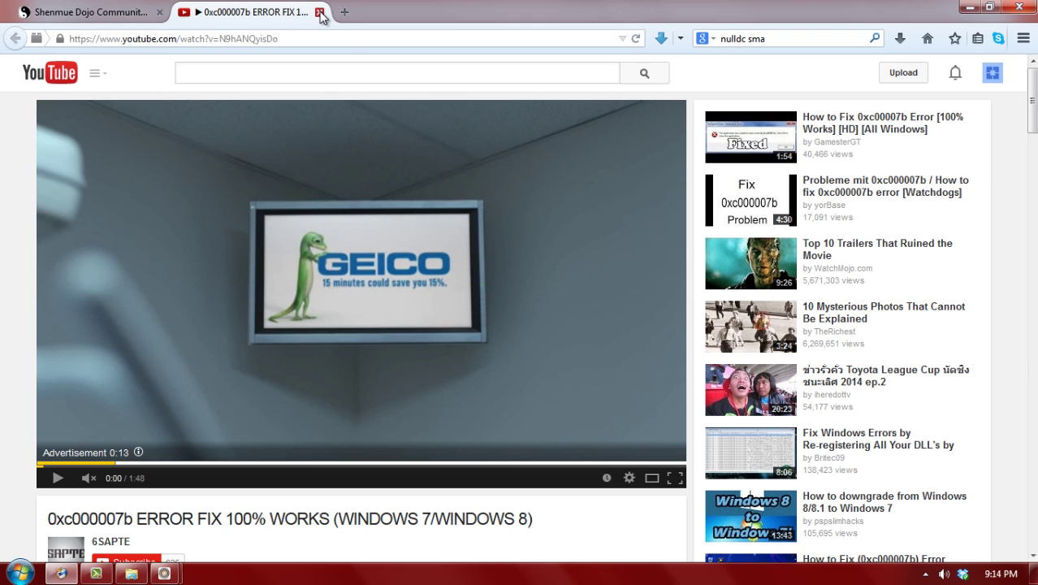
{"action": "left_click", "coordinate": [321, 13]}
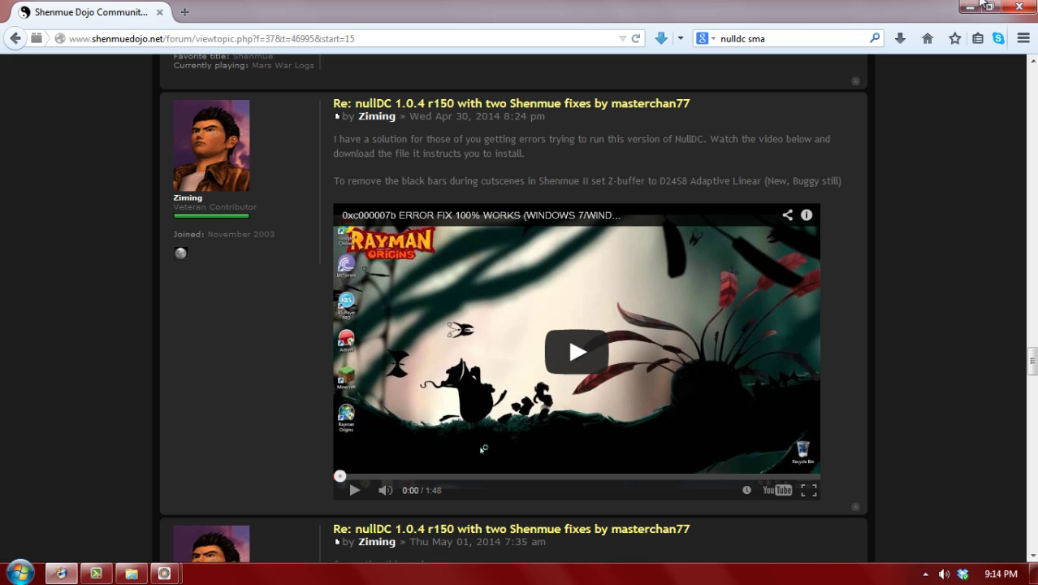
{"action": "left_click", "coordinate": [1019, 10]}
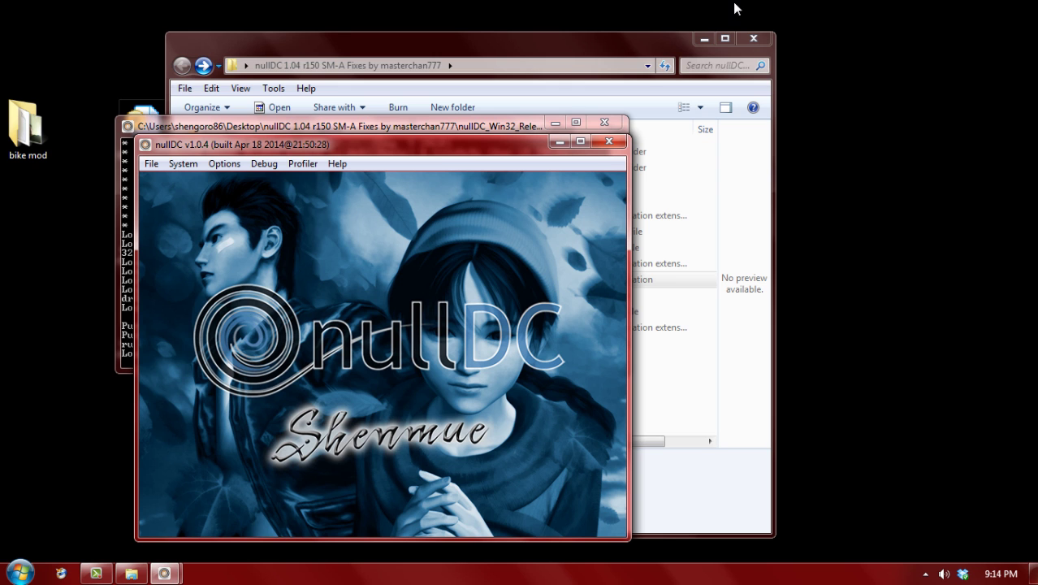
Minimize the nullDC folder window and move the emulator window clear of its console window
{"action": "left_click", "coordinate": [703, 37]}
{"action": "left_click", "coordinate": [704, 39]}
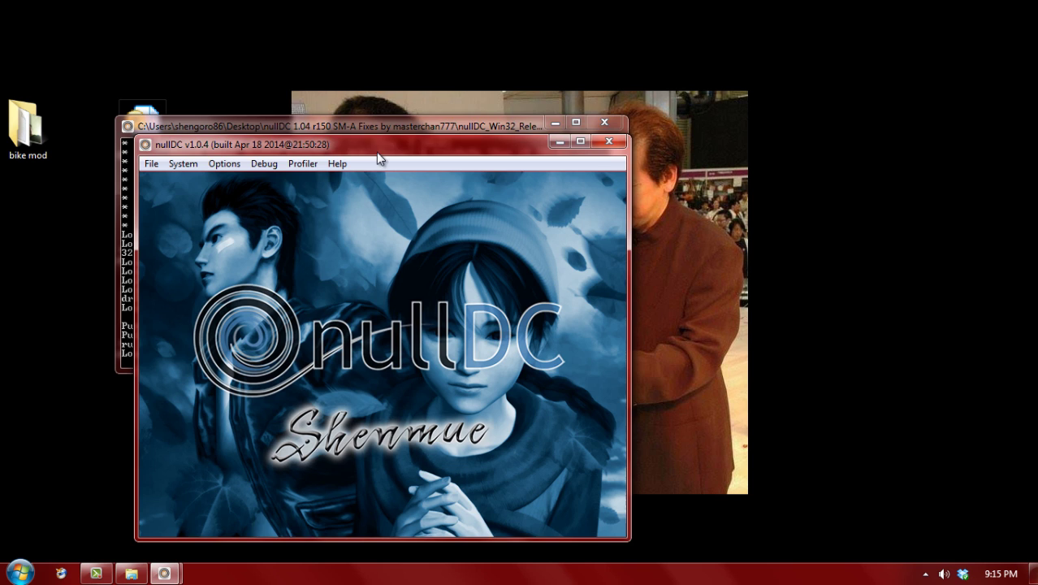
{"action": "left_click_drag", "start_coordinate": [376, 152], "coordinate": [451, 101]}
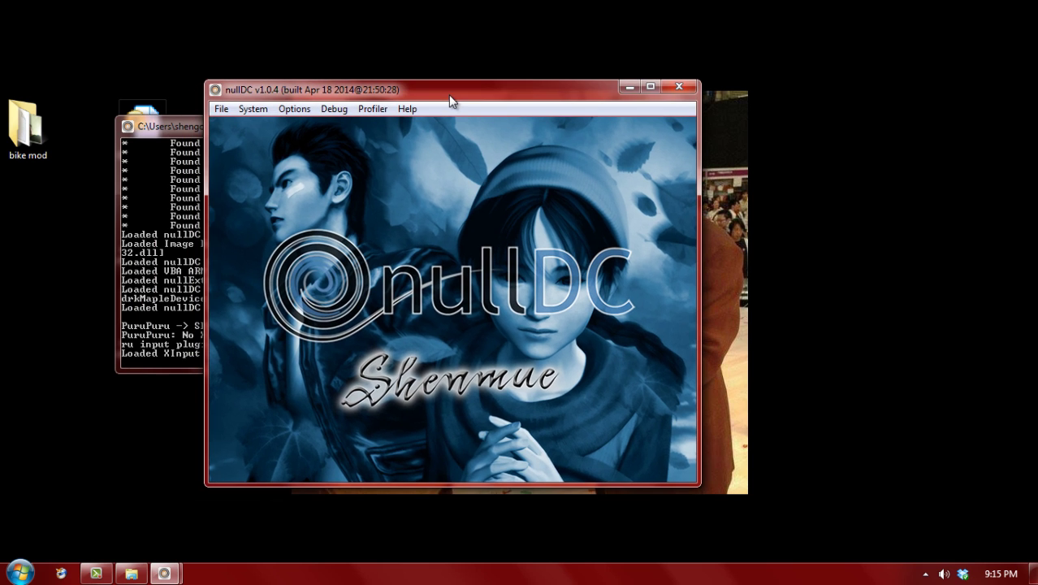
Look through the emulator's Maple, ExtDevice and PowerVR options, including the available resolution choices
{"action": "left_click", "coordinate": [303, 112]}
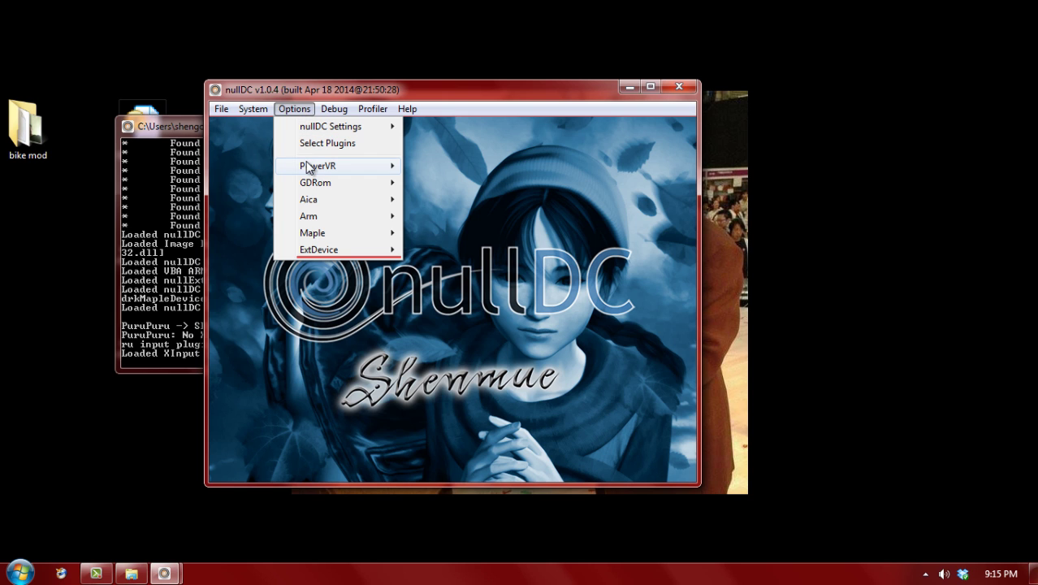
{"action": "mouse_move", "coordinate": [307, 167]}
{"action": "mouse_move", "coordinate": [311, 187]}
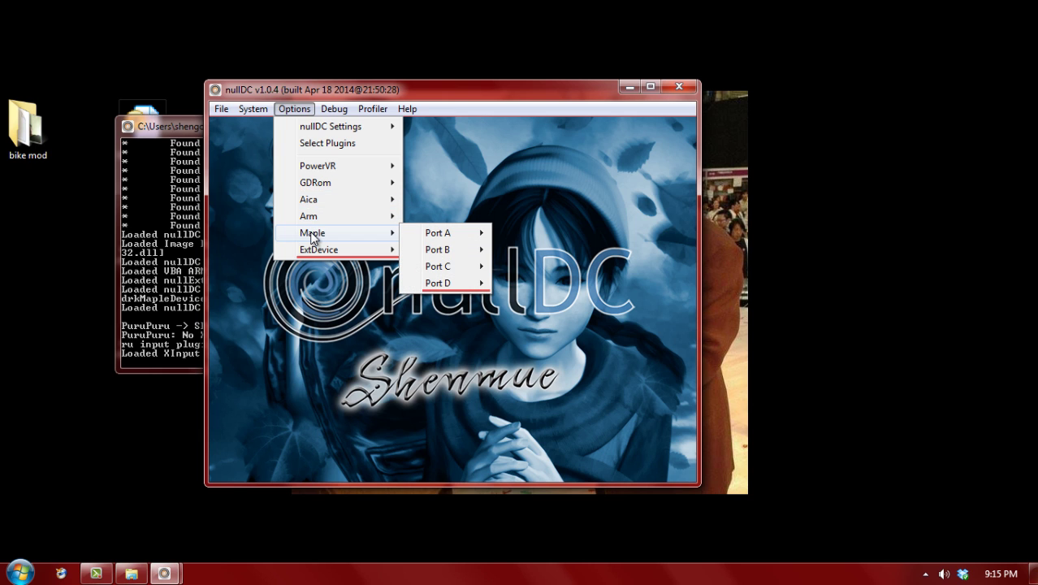
{"action": "mouse_move", "coordinate": [317, 255]}
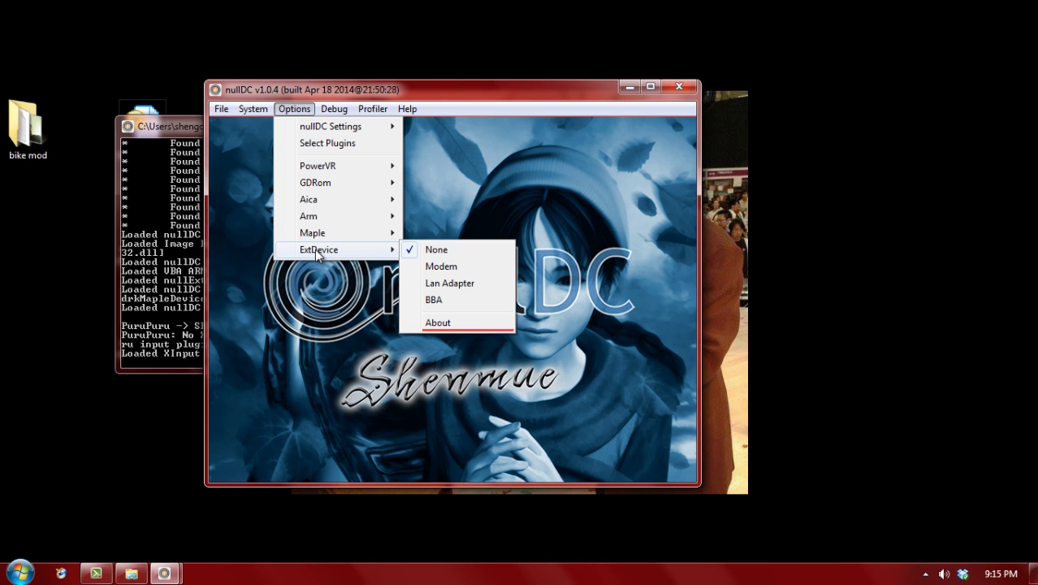
{"action": "mouse_move", "coordinate": [361, 171]}
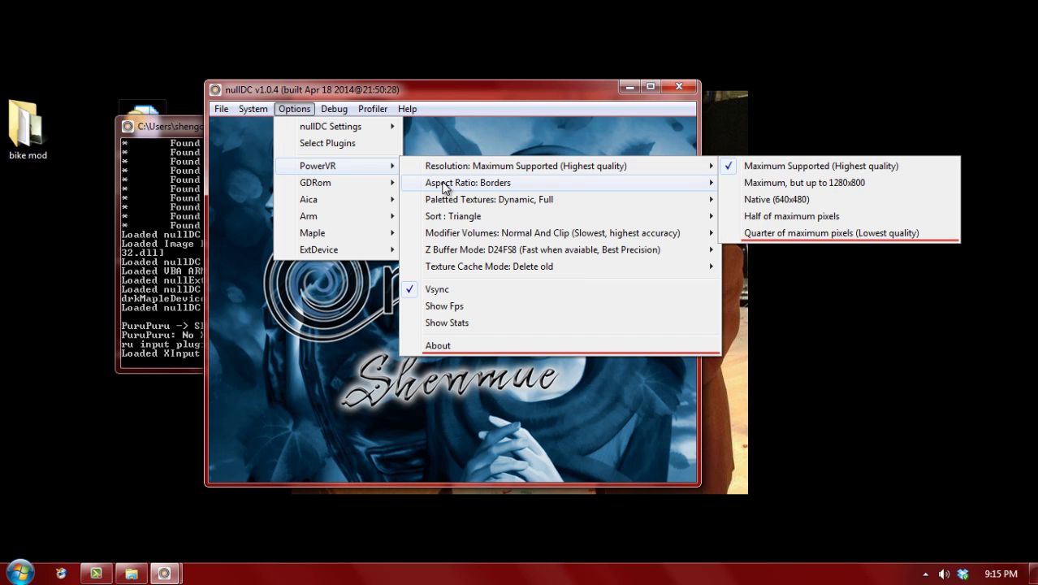
{"action": "mouse_move", "coordinate": [445, 187]}
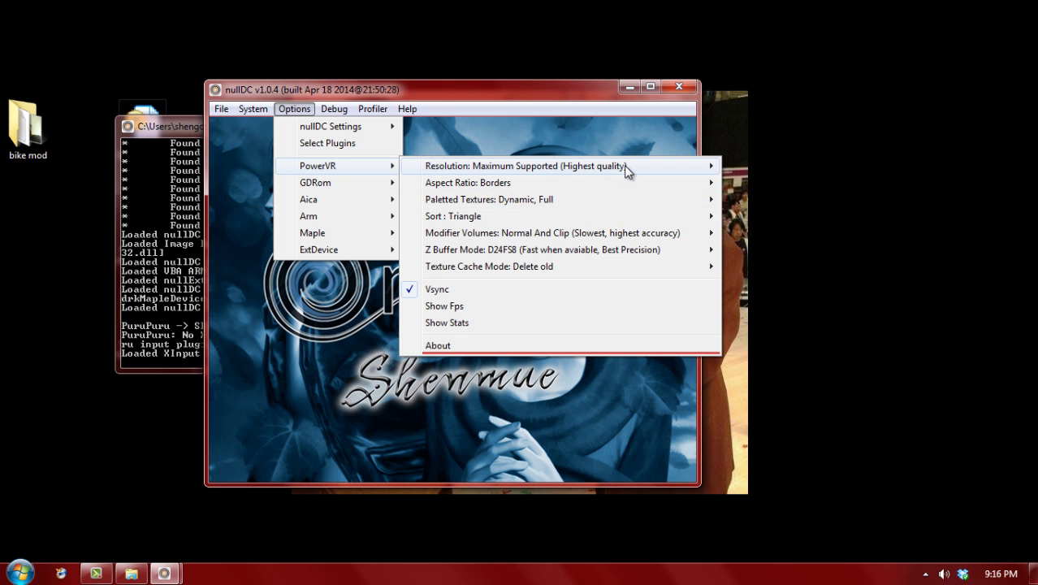
{"action": "mouse_move", "coordinate": [627, 170]}
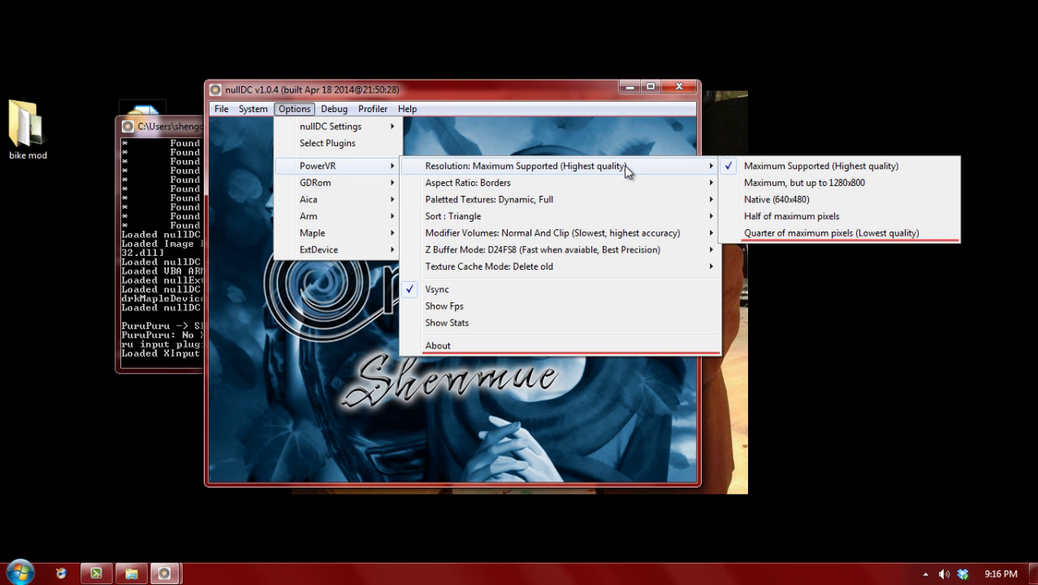
{"action": "mouse_move", "coordinate": [649, 189]}
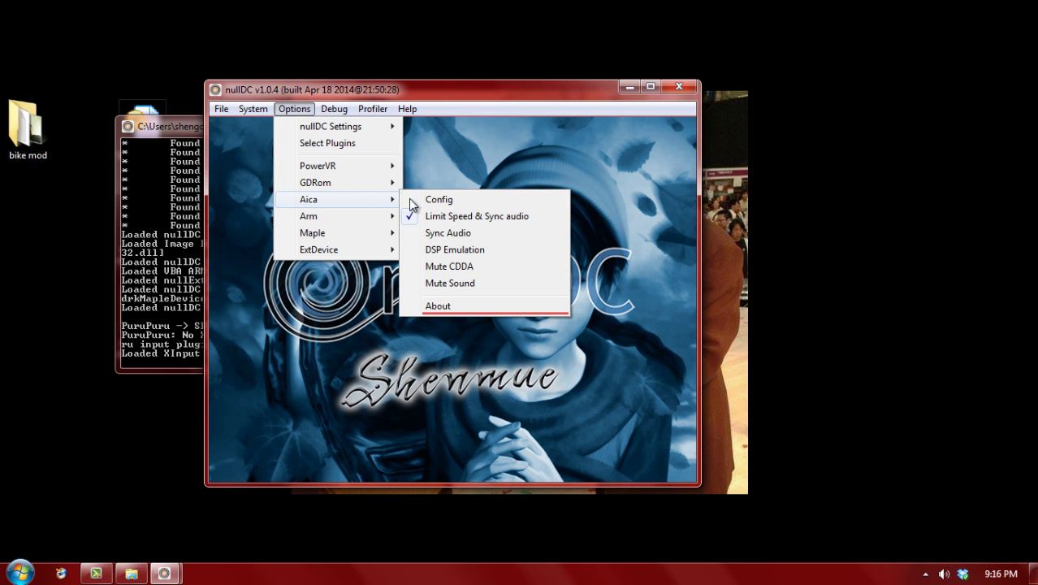
Set the buffer size to 4096 in the Aica sound configuration and save the settings
{"action": "left_click", "coordinate": [440, 199]}
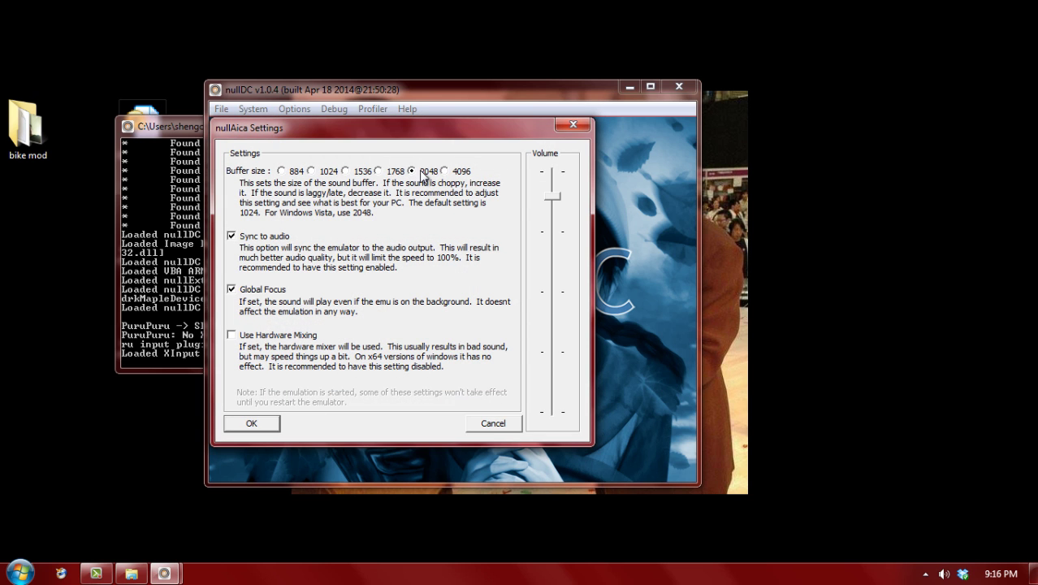
{"action": "left_click", "coordinate": [445, 172]}
{"action": "left_click", "coordinate": [246, 421]}
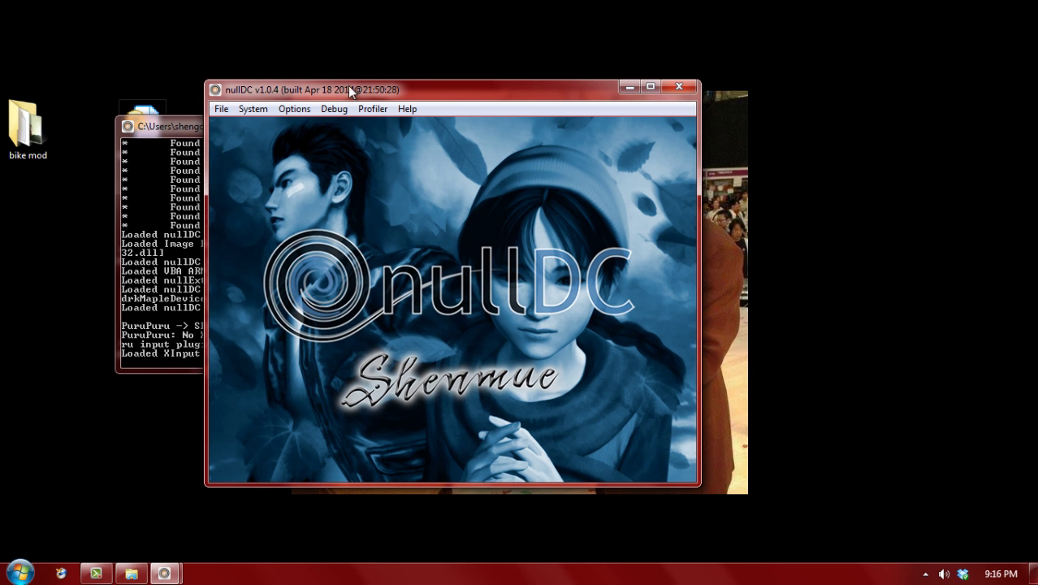
Try to switch the Maple Port A plugin to nullDC Controller [no input] from G15_drkMapleDevices_Win32.dll, and close the program
{"action": "left_click", "coordinate": [294, 109]}
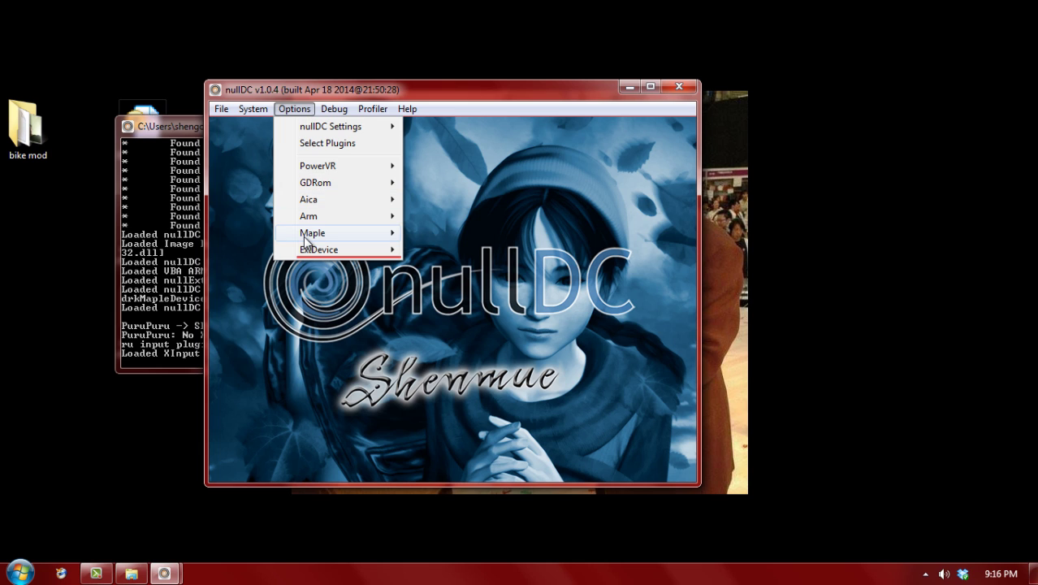
{"action": "mouse_move", "coordinate": [415, 233]}
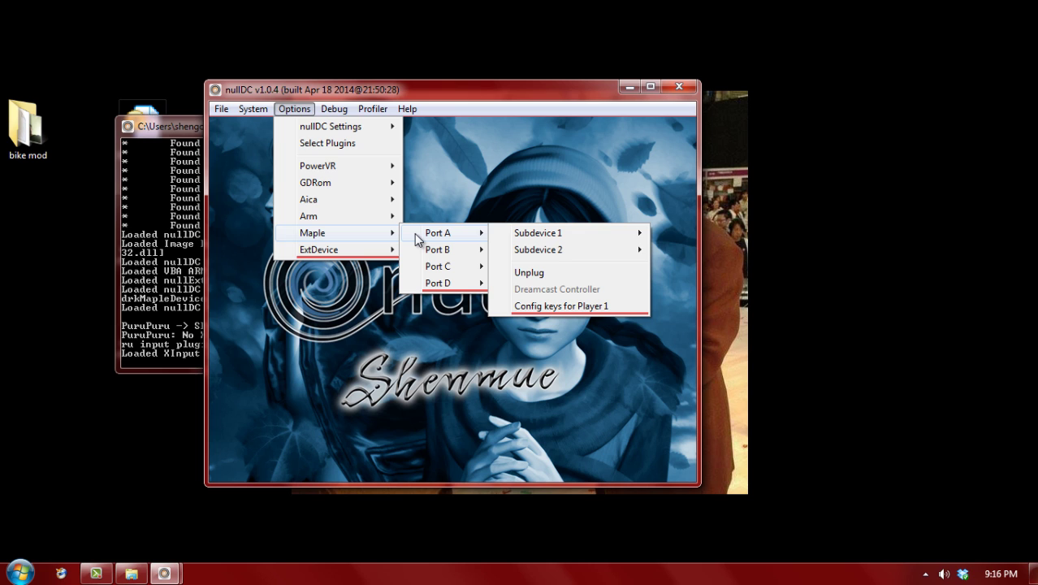
{"action": "mouse_move", "coordinate": [513, 236]}
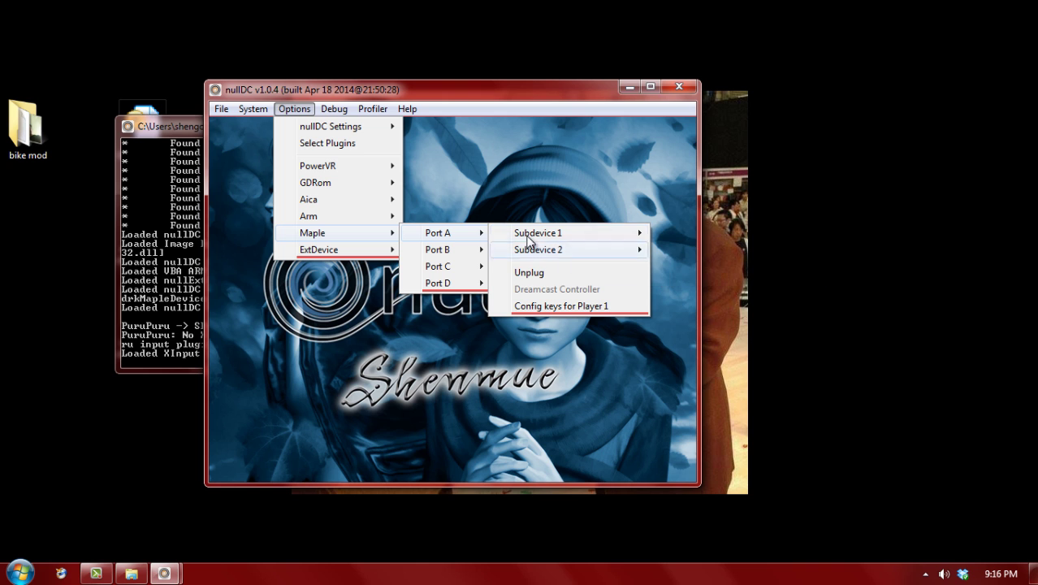
{"action": "mouse_move", "coordinate": [353, 165]}
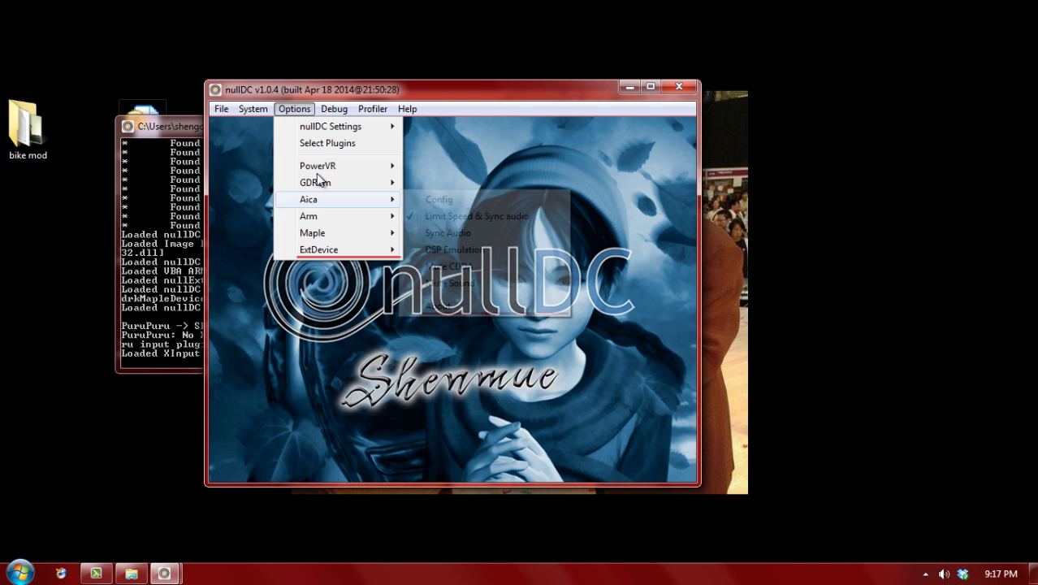
{"action": "left_click", "coordinate": [329, 145]}
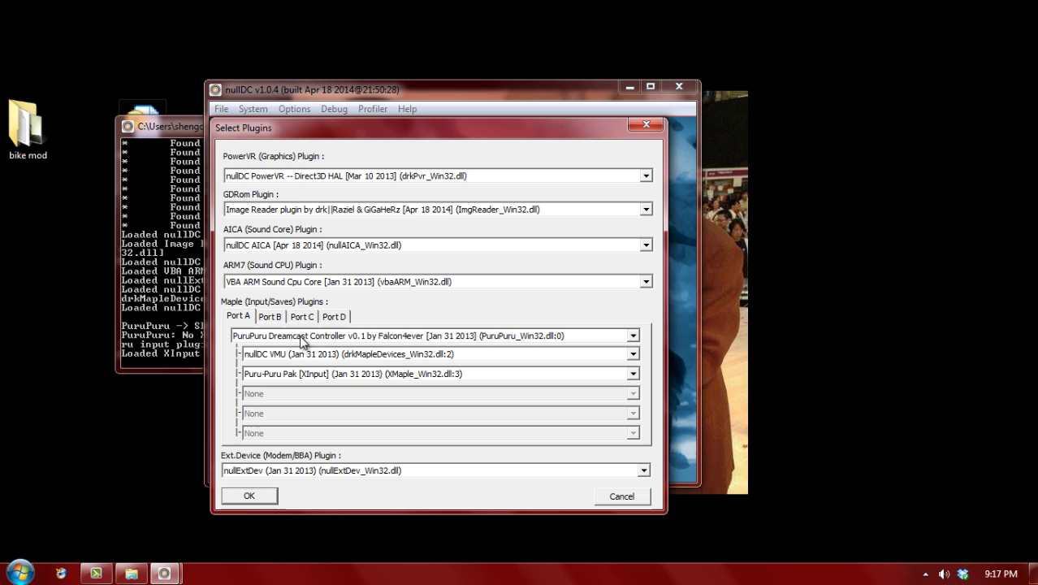
{"action": "left_click", "coordinate": [329, 338]}
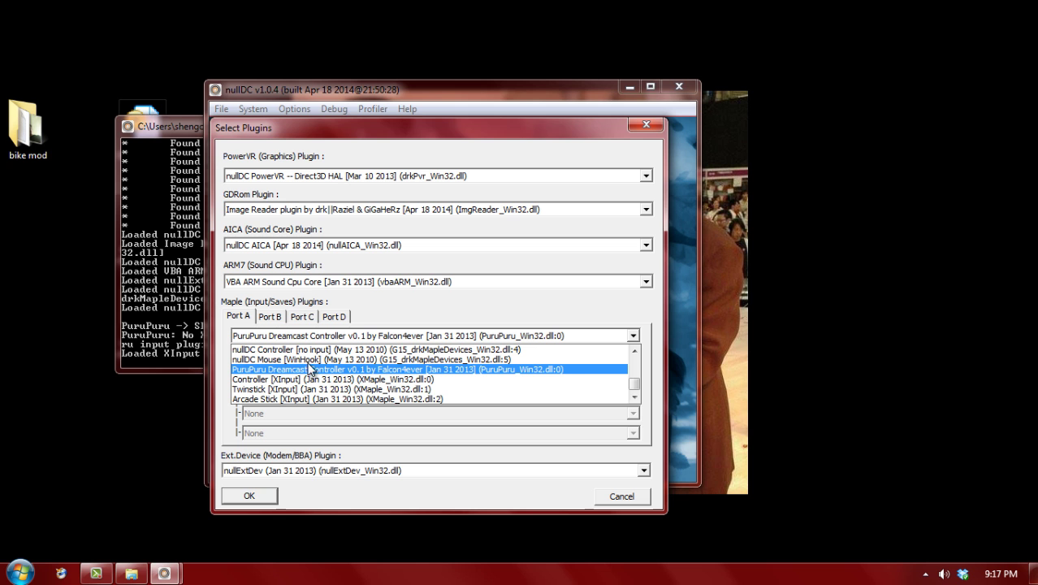
{"action": "left_click", "coordinate": [311, 349]}
{"action": "left_click", "coordinate": [239, 495]}
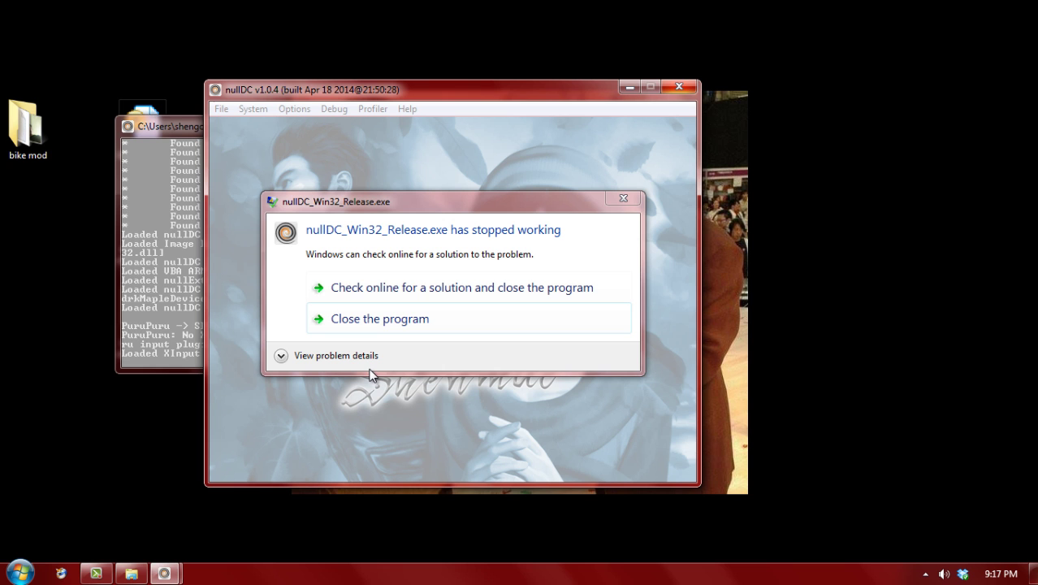
{"action": "left_click", "coordinate": [424, 320]}
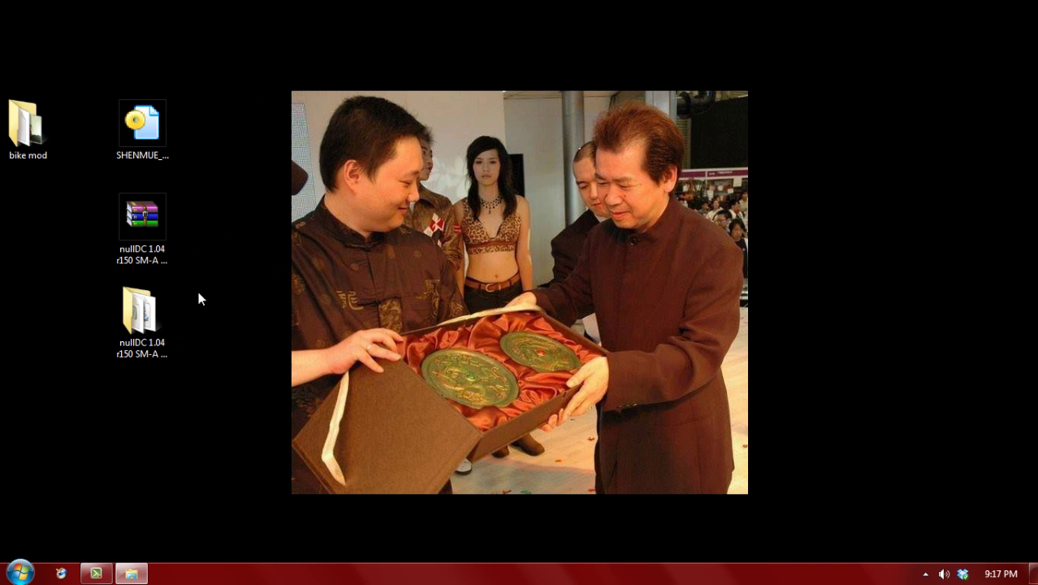
Relaunch nullDC_Win32_Release.exe from the nullDC folder and check the Maple Port A controller options
{"action": "double_click", "coordinate": [139, 313]}
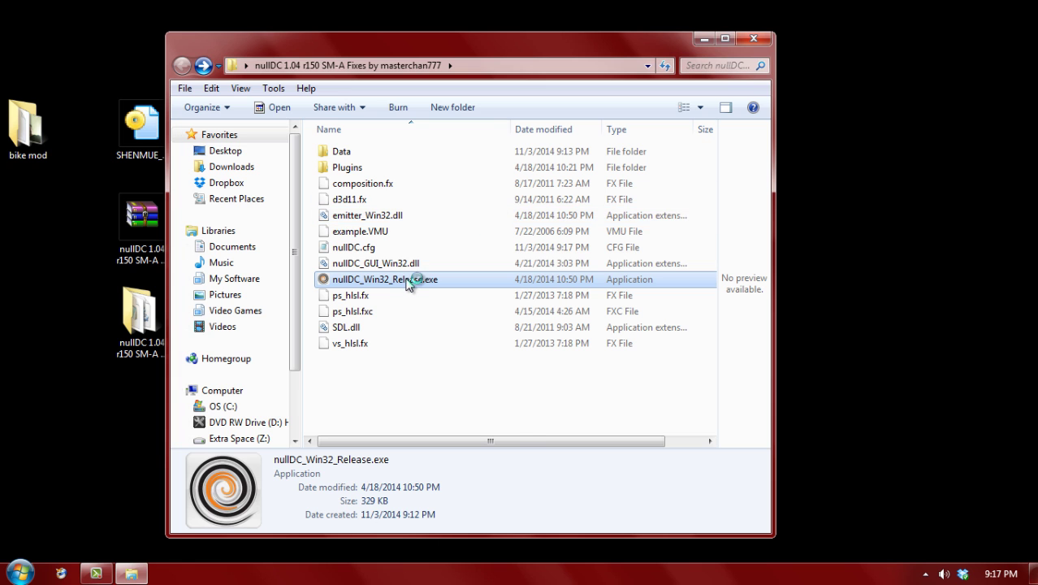
{"action": "double_click", "coordinate": [408, 281]}
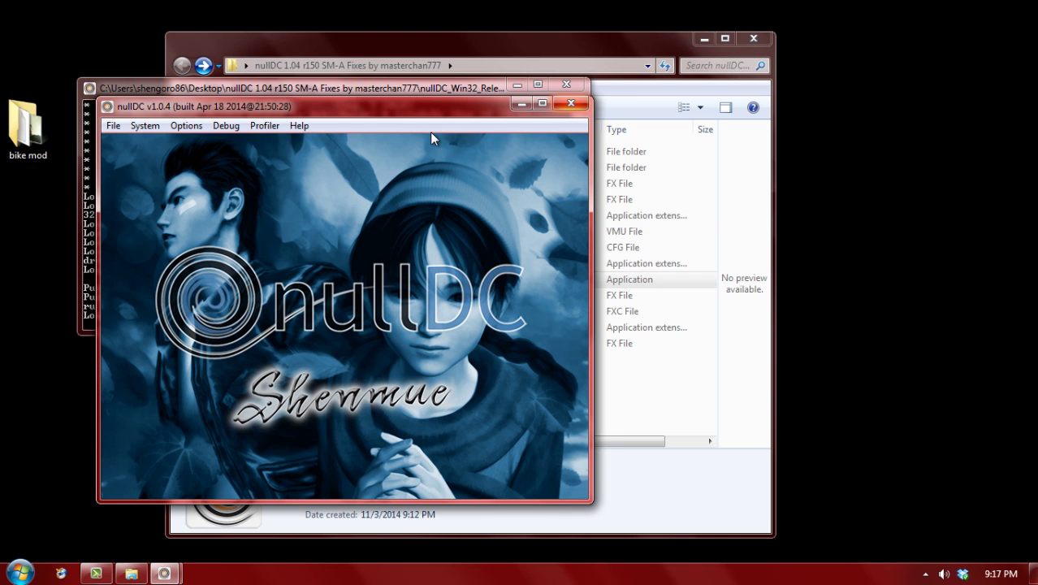
{"action": "left_click", "coordinate": [189, 126]}
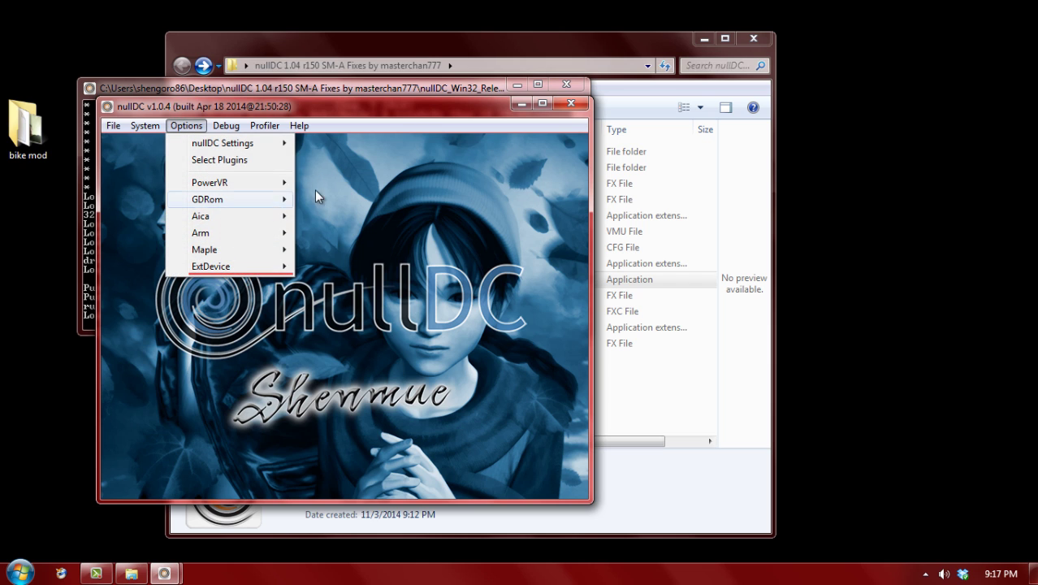
{"action": "mouse_move", "coordinate": [235, 252]}
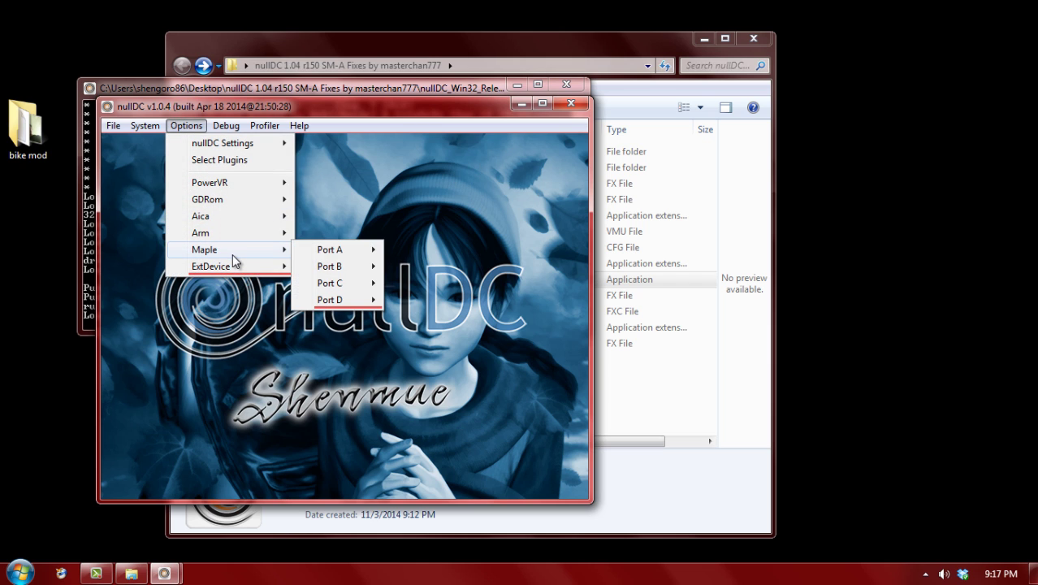
{"action": "mouse_move", "coordinate": [336, 250]}
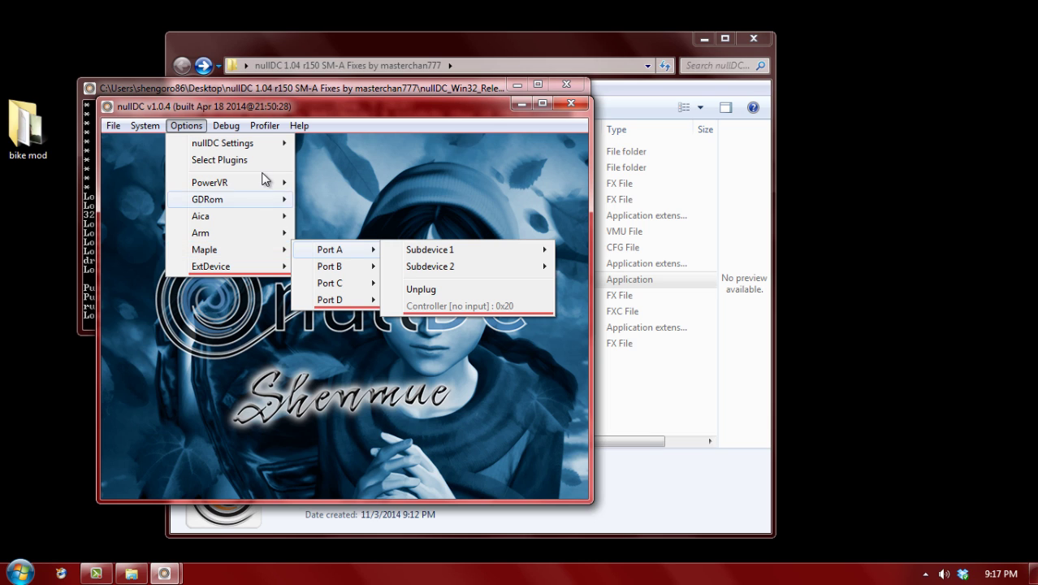
{"action": "left_click", "coordinate": [416, 179]}
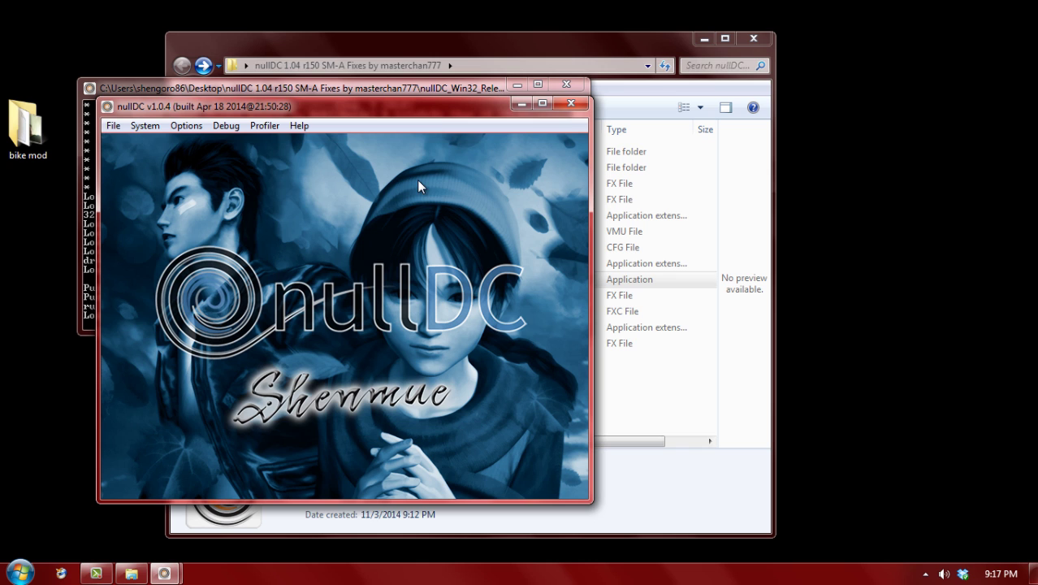
Close the emulator and permanently delete nullDC.cfg from the nullDC folder
{"action": "left_click", "coordinate": [421, 46]}
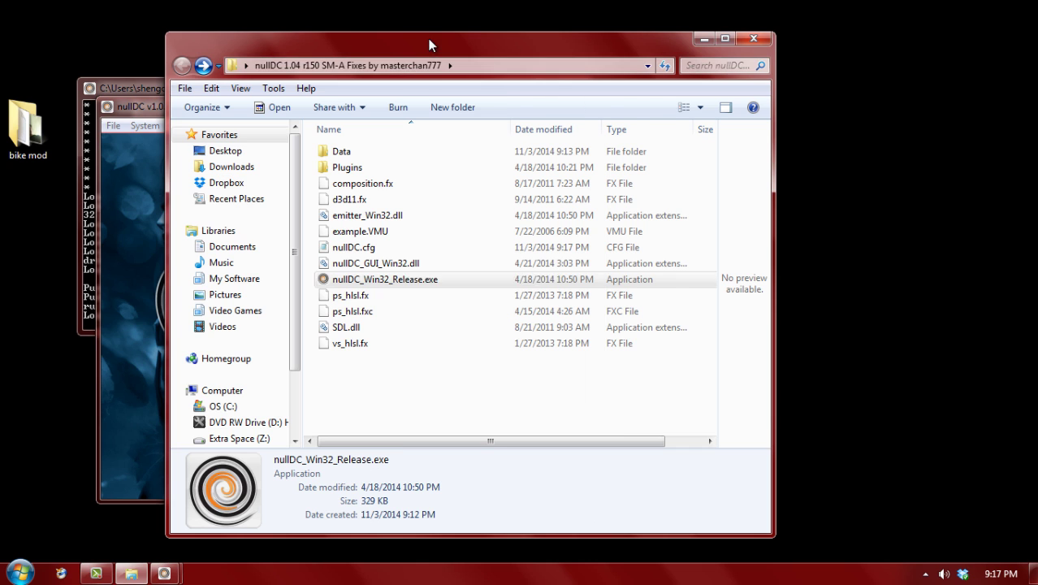
{"action": "left_click", "coordinate": [343, 357]}
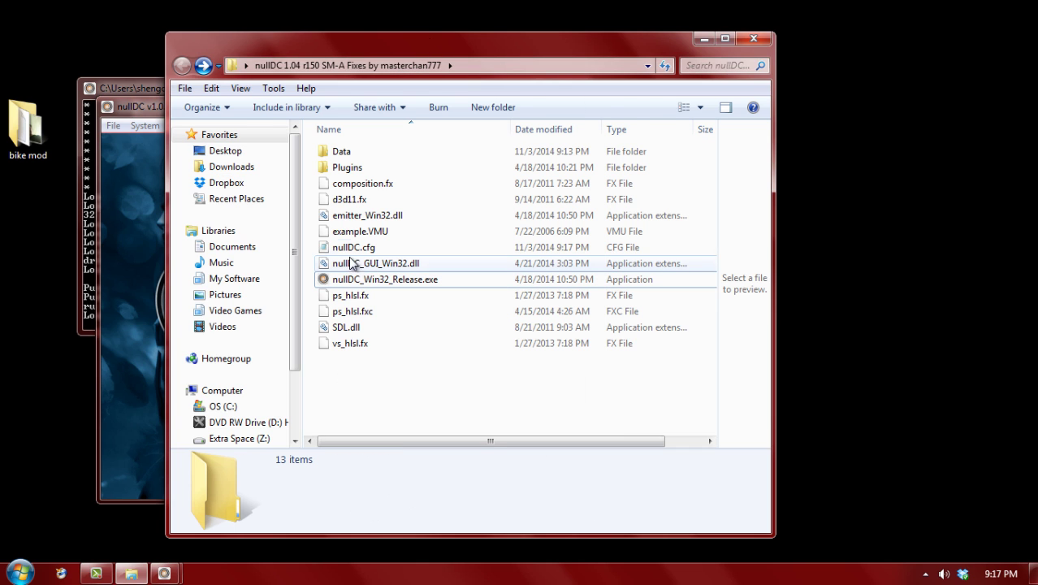
{"action": "left_click", "coordinate": [128, 208]}
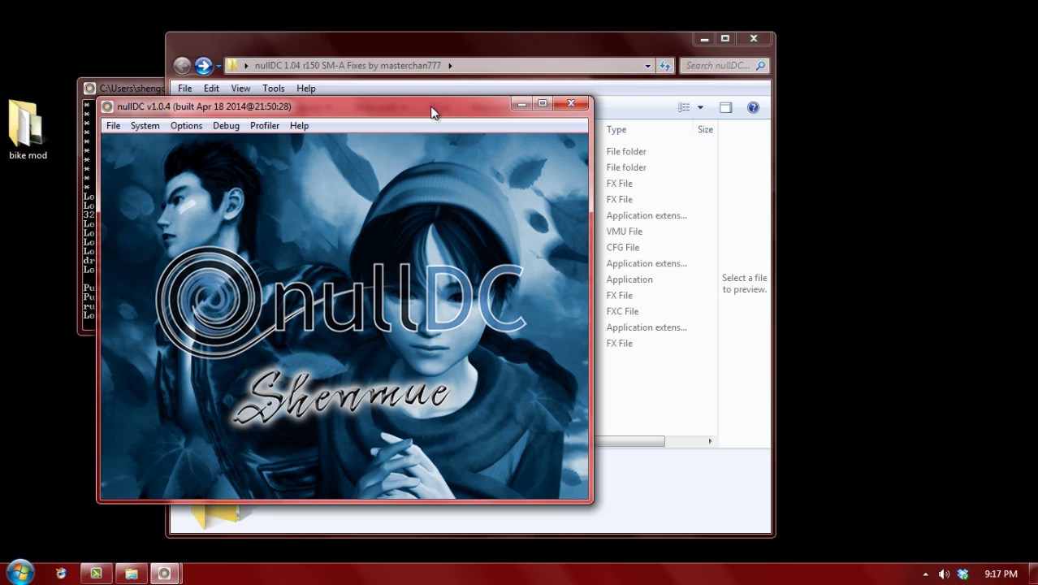
{"action": "left_click", "coordinate": [570, 105]}
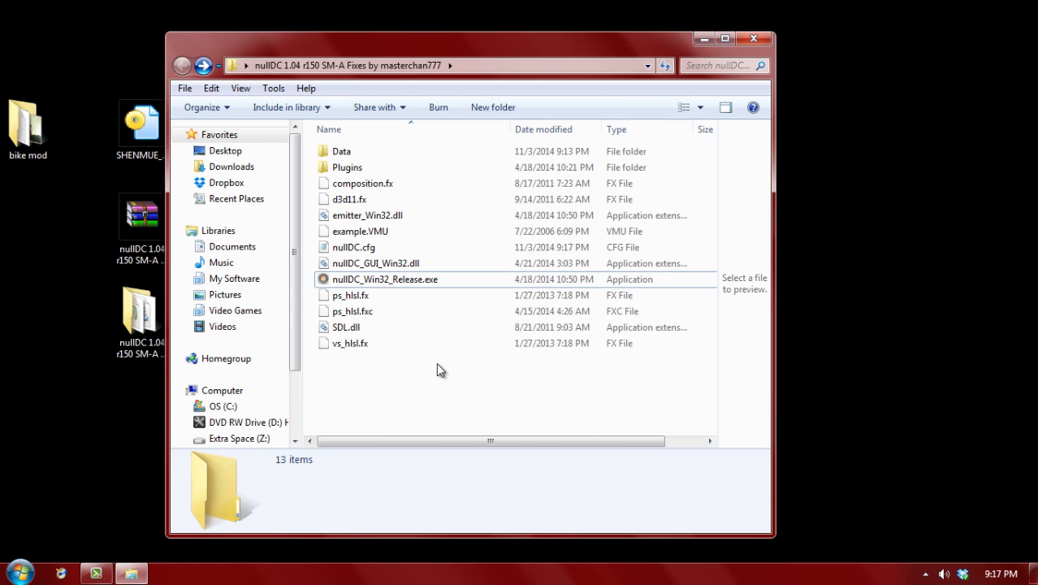
{"action": "left_click", "coordinate": [357, 249]}
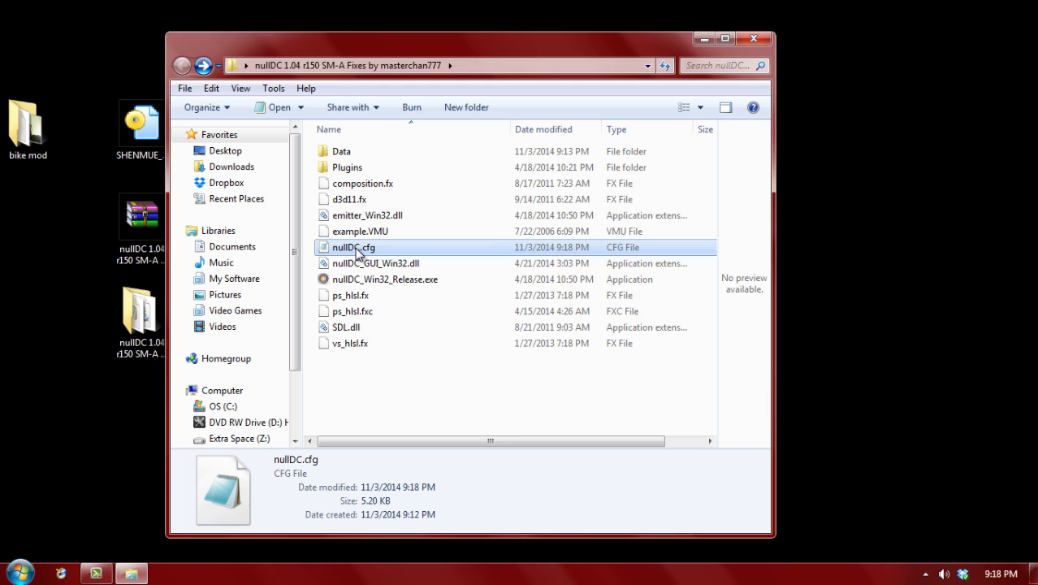
{"action": "key", "text": "shift+Delete"}
{"action": "key", "text": "Return"}
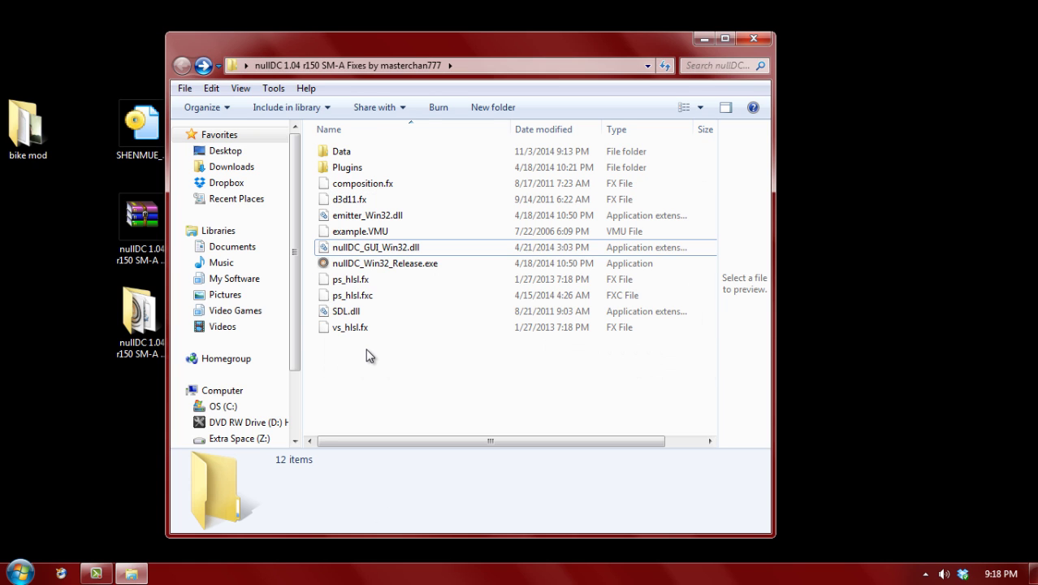
Relaunch nullDC_Win32_Release.exe, check the nullDC folder for nullDC.cfg, and look at the Maple Port A options
{"action": "double_click", "coordinate": [416, 264]}
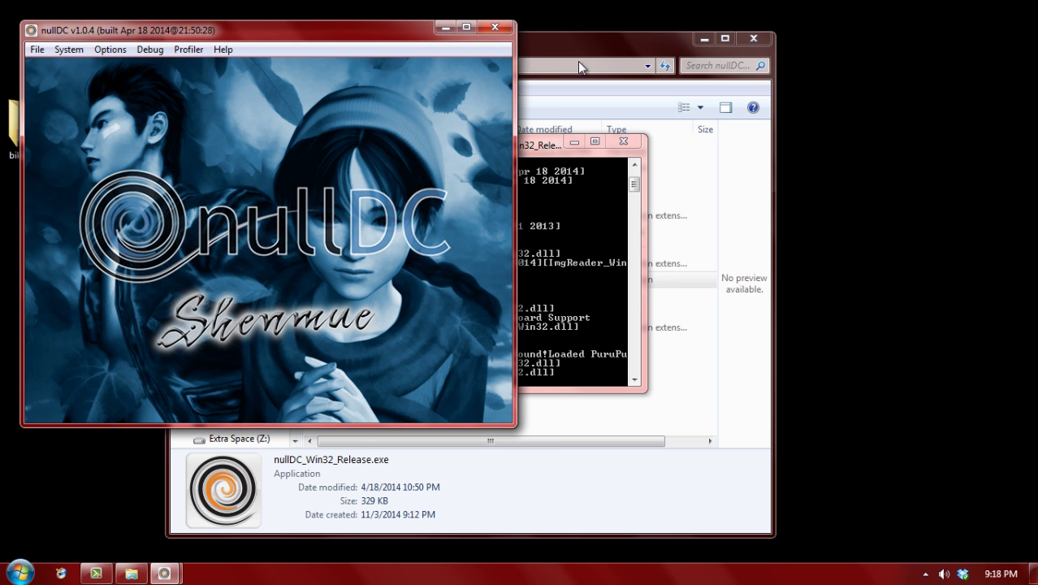
{"action": "left_click", "coordinate": [591, 51]}
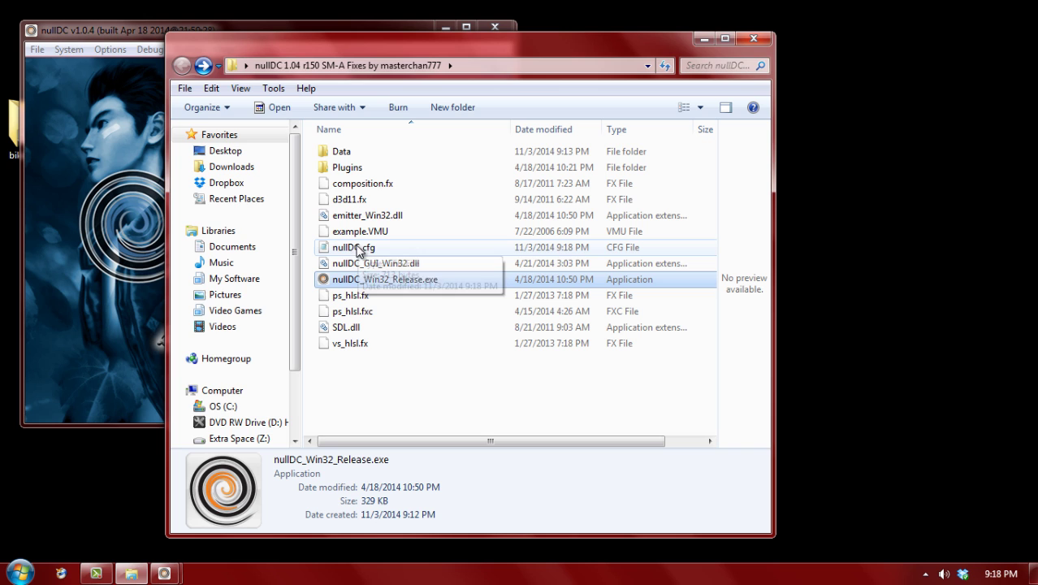
{"action": "left_click", "coordinate": [104, 201]}
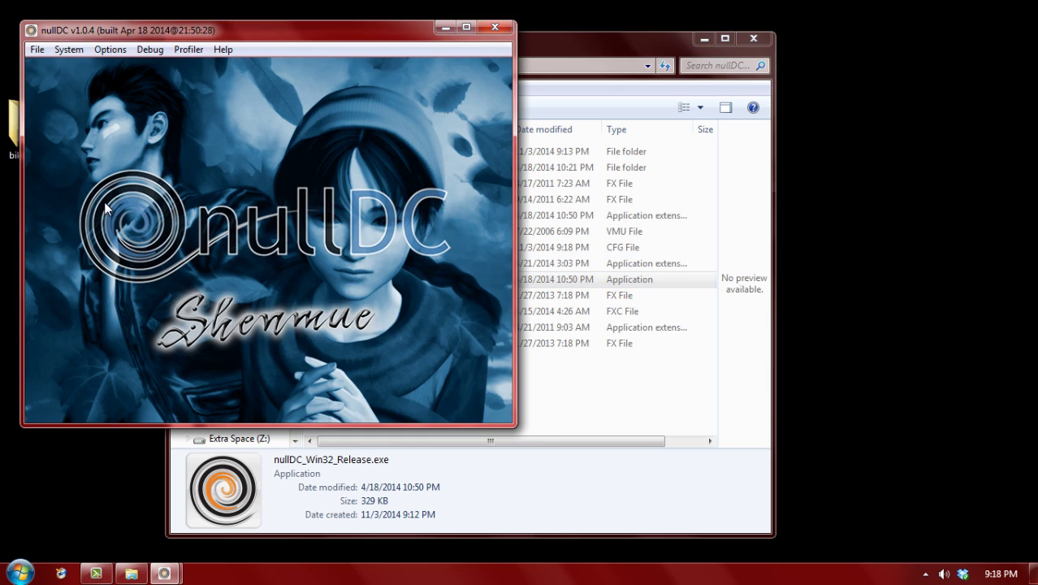
{"action": "left_click", "coordinate": [126, 50]}
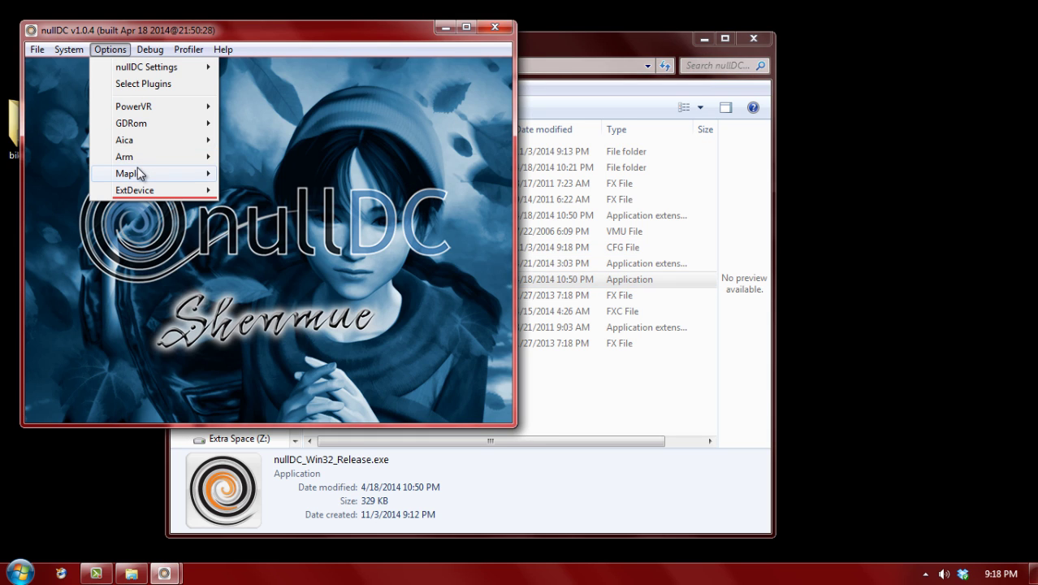
{"action": "mouse_move", "coordinate": [163, 173]}
{"action": "mouse_move", "coordinate": [262, 177]}
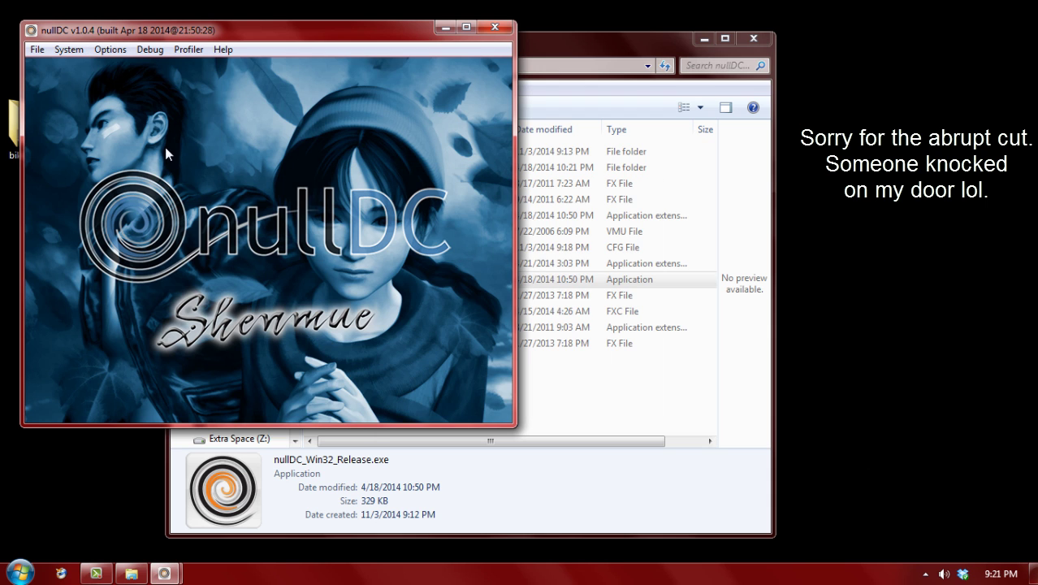
Confirm the plugin selection with nullDC Controller [WinHook] and nullDC VMU on Maple Port A
{"action": "left_click", "coordinate": [106, 51]}
{"action": "left_click", "coordinate": [128, 91]}
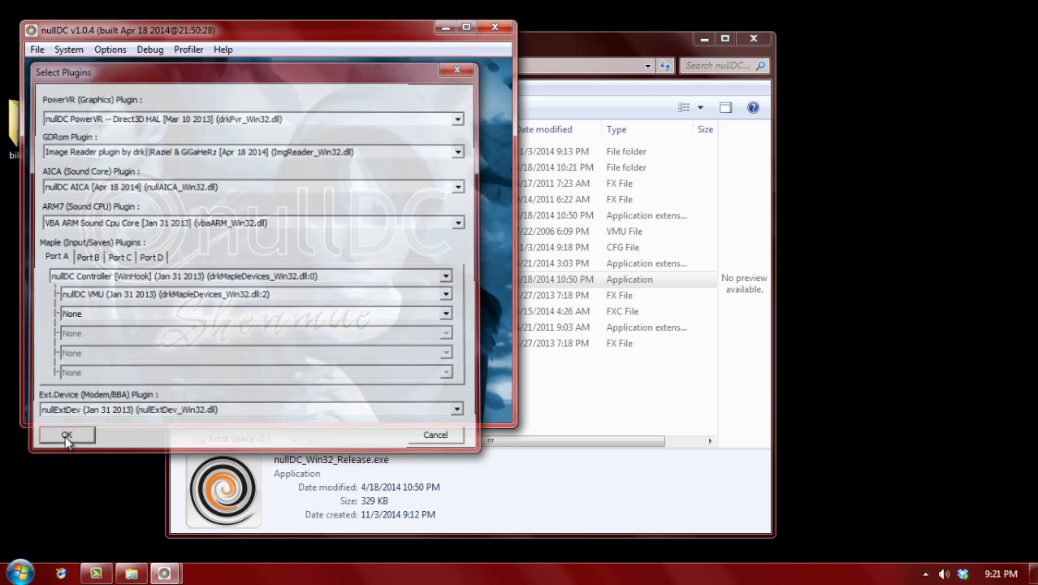
{"action": "left_click", "coordinate": [64, 437]}
Configure Player 1's keys on Maple Port A, mapping Analog Up to W and another analog direction to A, and confirm
{"action": "left_click", "coordinate": [111, 50]}
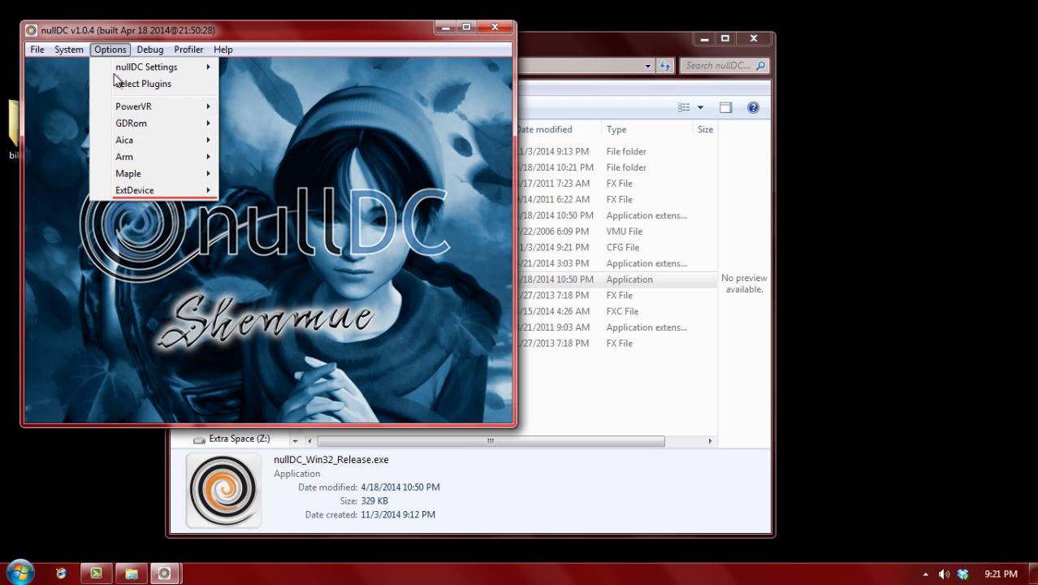
{"action": "mouse_move", "coordinate": [123, 175]}
{"action": "mouse_move", "coordinate": [273, 174]}
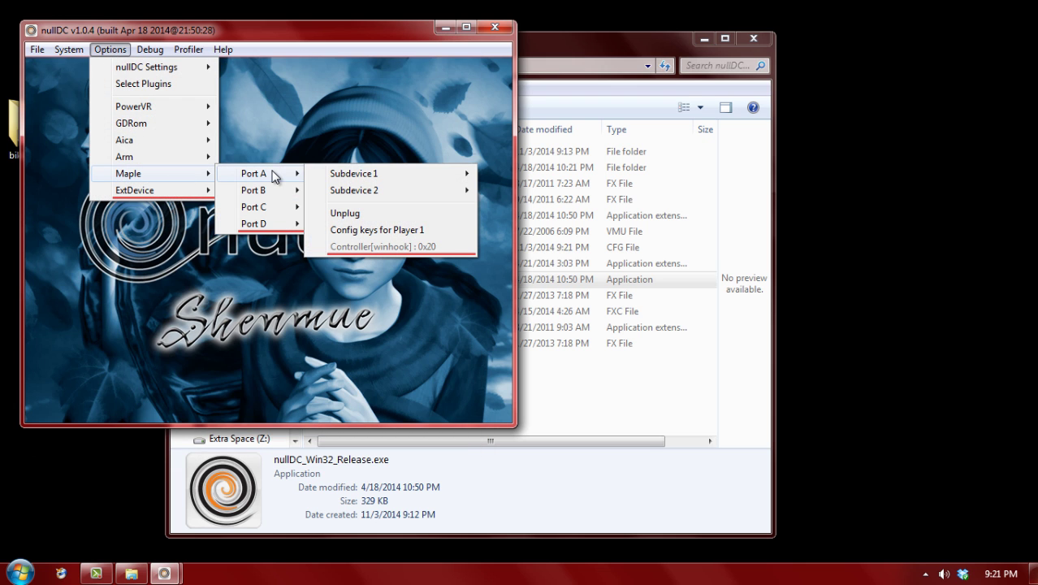
{"action": "left_click", "coordinate": [336, 236]}
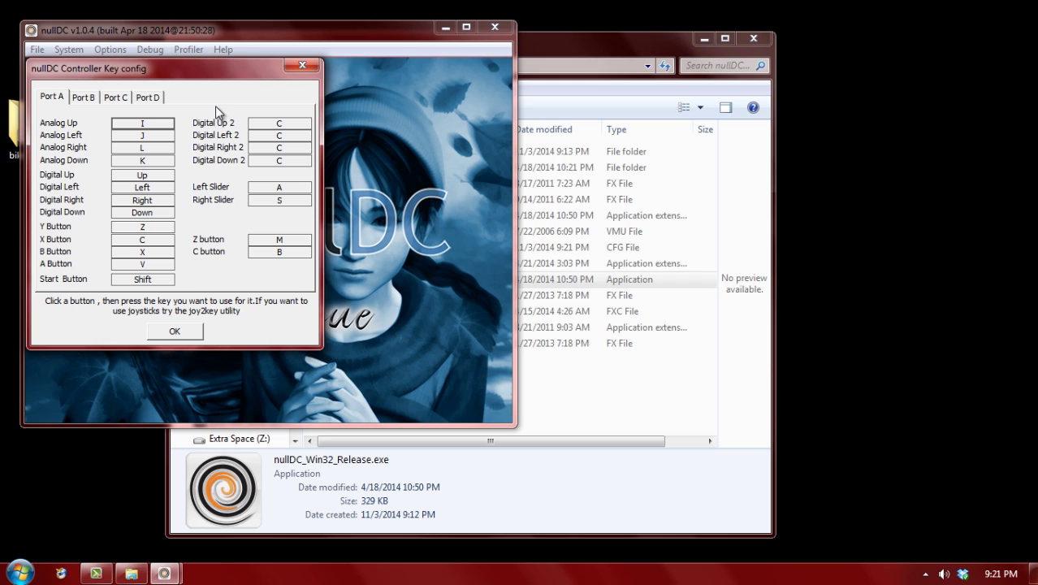
{"action": "left_click", "coordinate": [142, 126]}
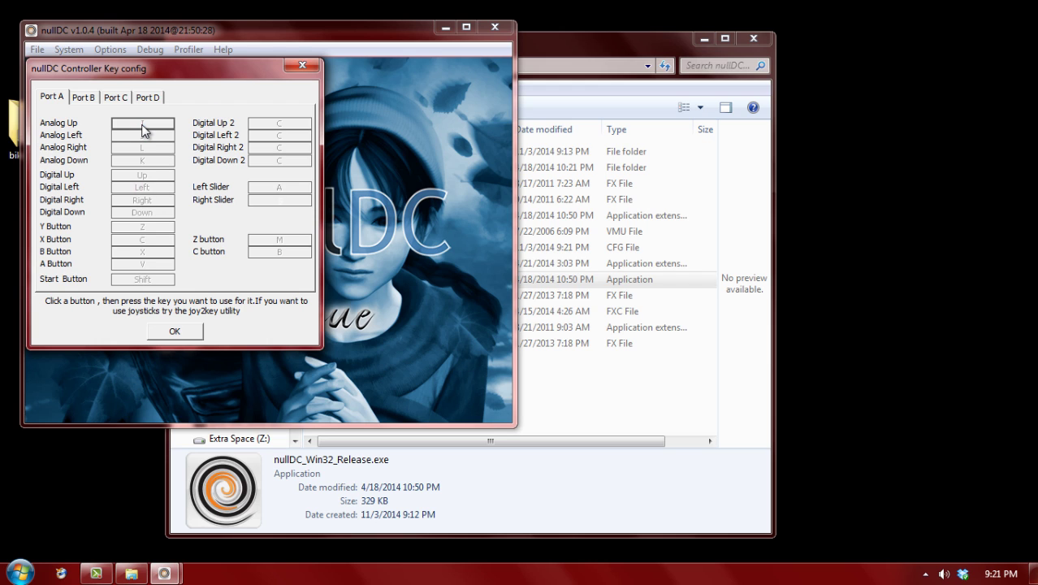
{"action": "key", "text": "w"}
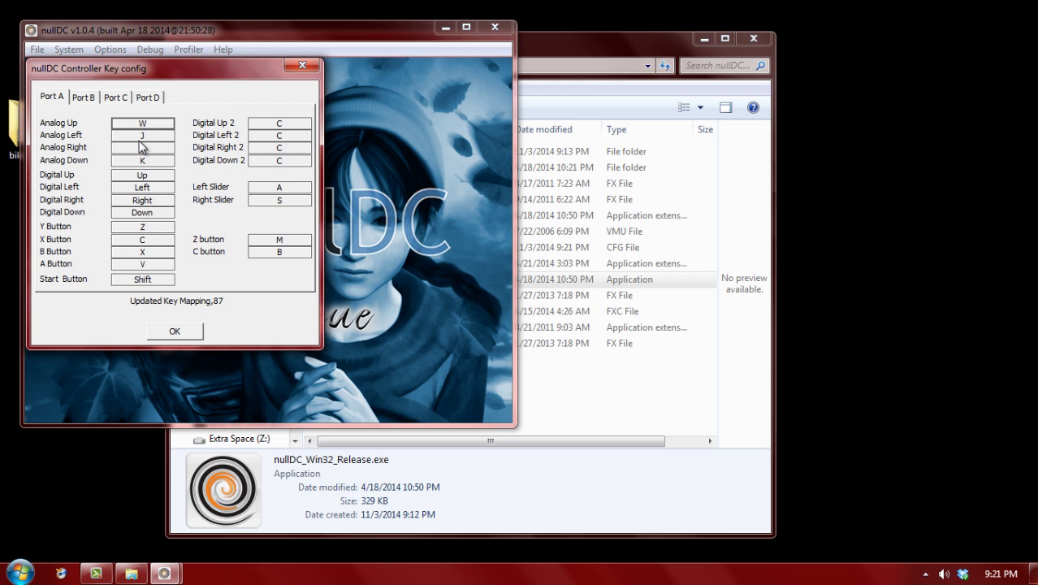
{"action": "left_click", "coordinate": [139, 147]}
{"action": "key", "text": "a"}
{"action": "left_click", "coordinate": [175, 332]}
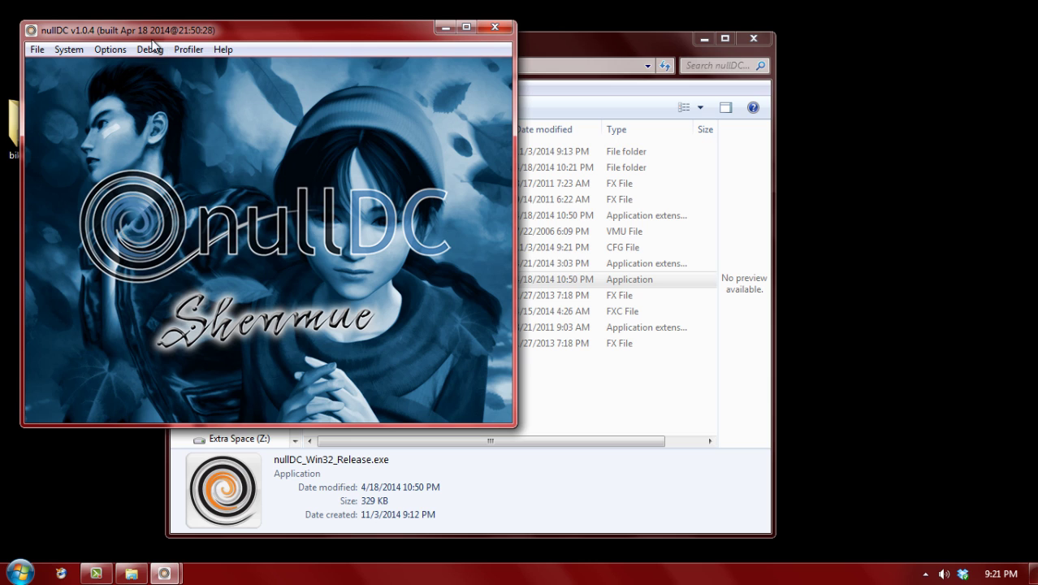
Start a normal boot using the disc image SHENMUE_DISC_1_CE_BY_XIAOPANG.CDI from the Desktop
{"action": "left_click", "coordinate": [37, 51]}
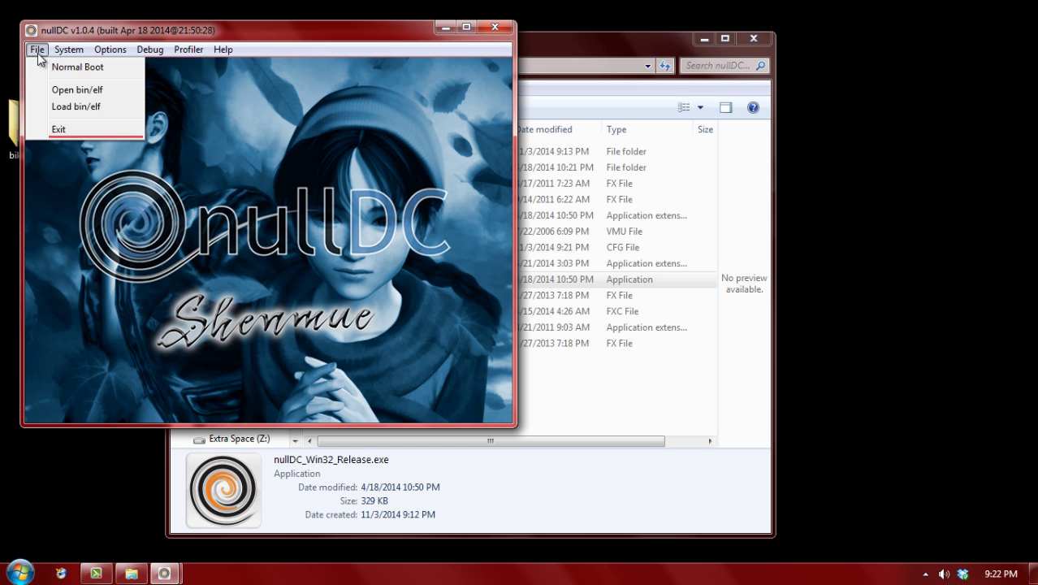
{"action": "left_click", "coordinate": [65, 68]}
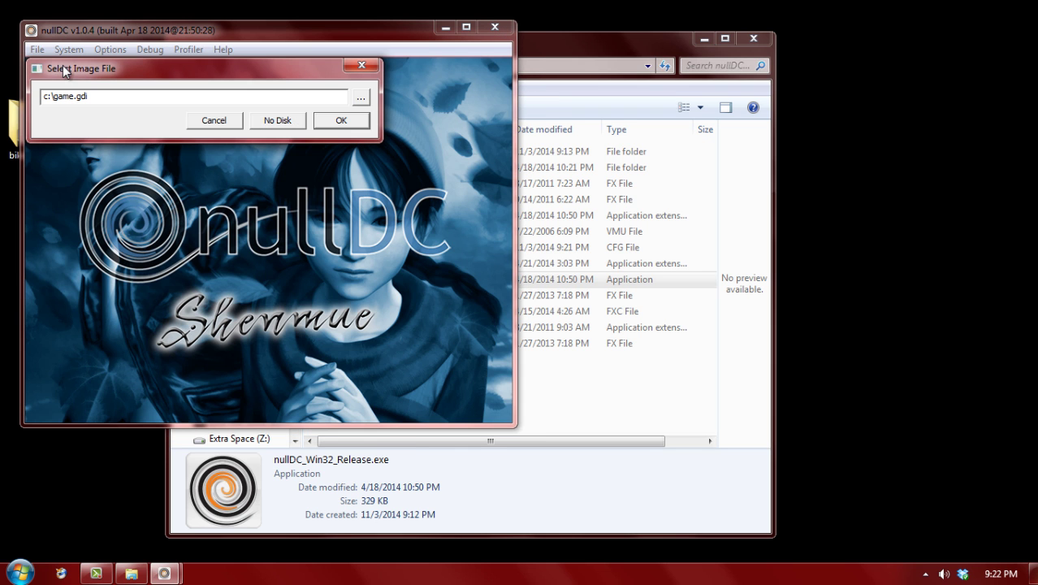
{"action": "left_click", "coordinate": [355, 96]}
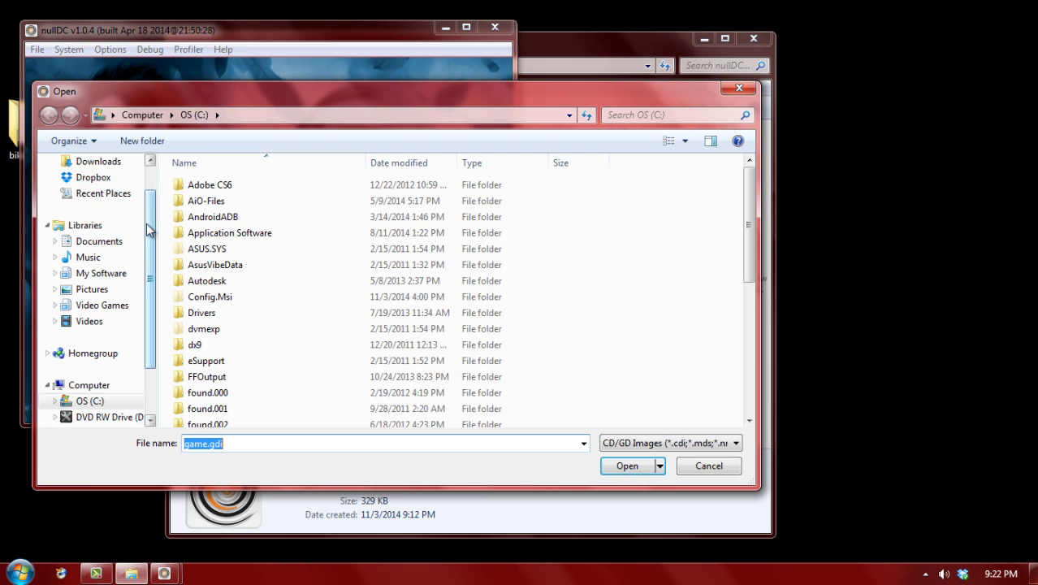
{"action": "left_click_drag", "start_coordinate": [148, 228], "coordinate": [148, 185]}
{"action": "left_click", "coordinate": [96, 187]}
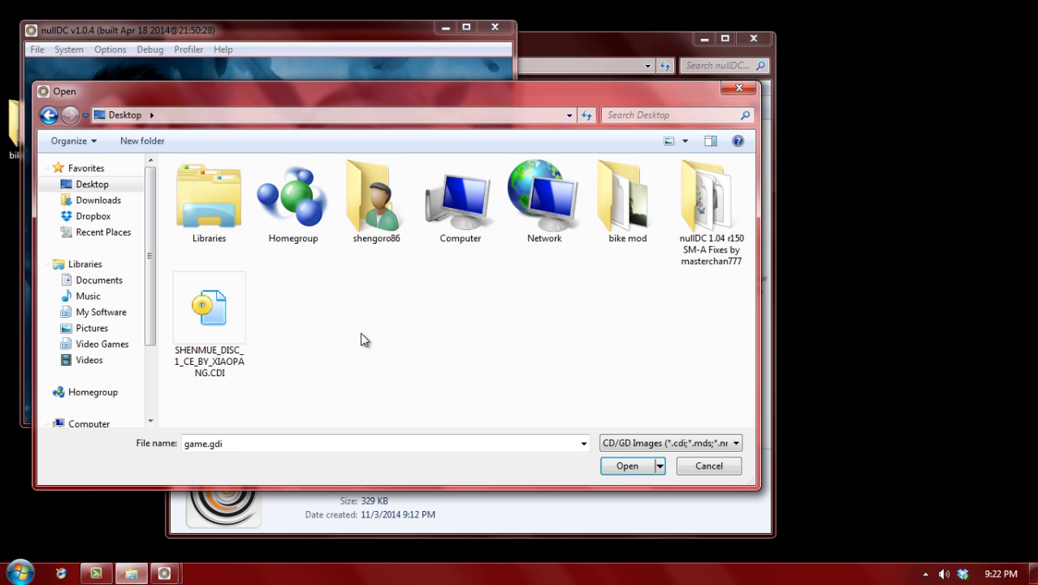
{"action": "double_click", "coordinate": [203, 307]}
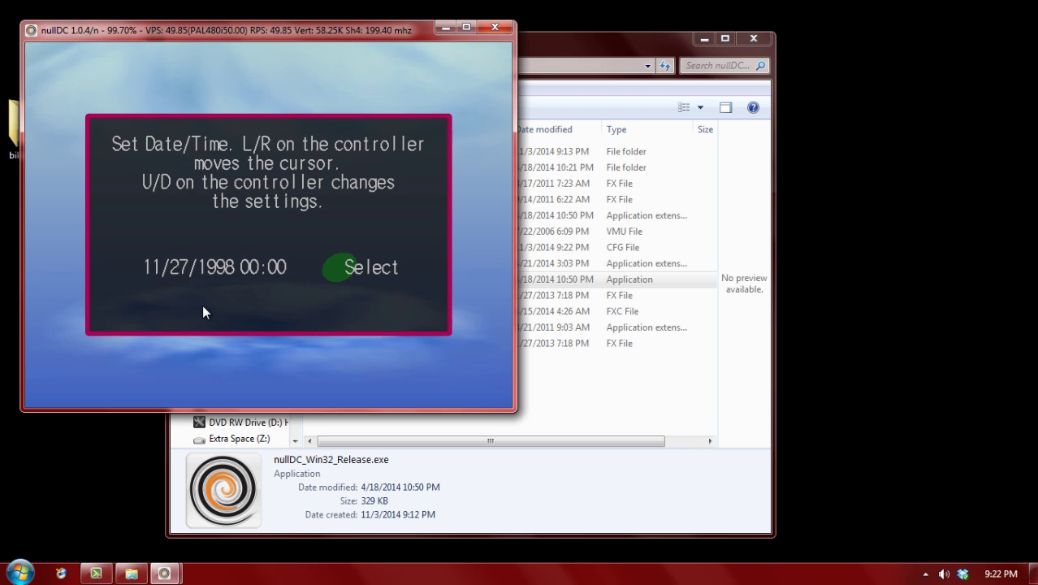
Accept the Dreamcast date and time of 11/27/1998 00:00 and continue booting the game
{"action": "key", "text": "Left"}
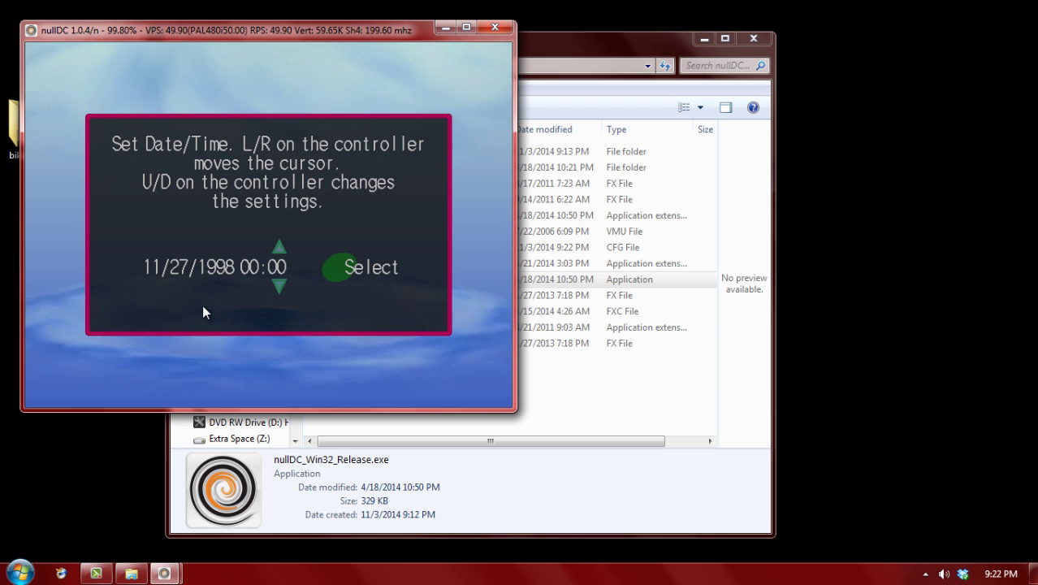
{"action": "key", "text": "Left"}
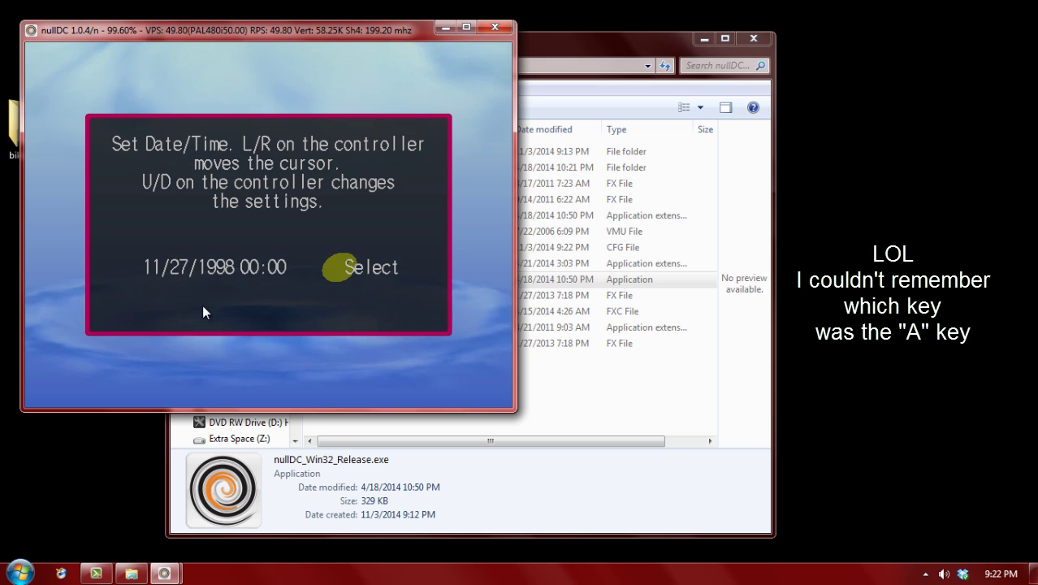
{"action": "key", "text": "Left"}
{"action": "key", "text": "Right"}
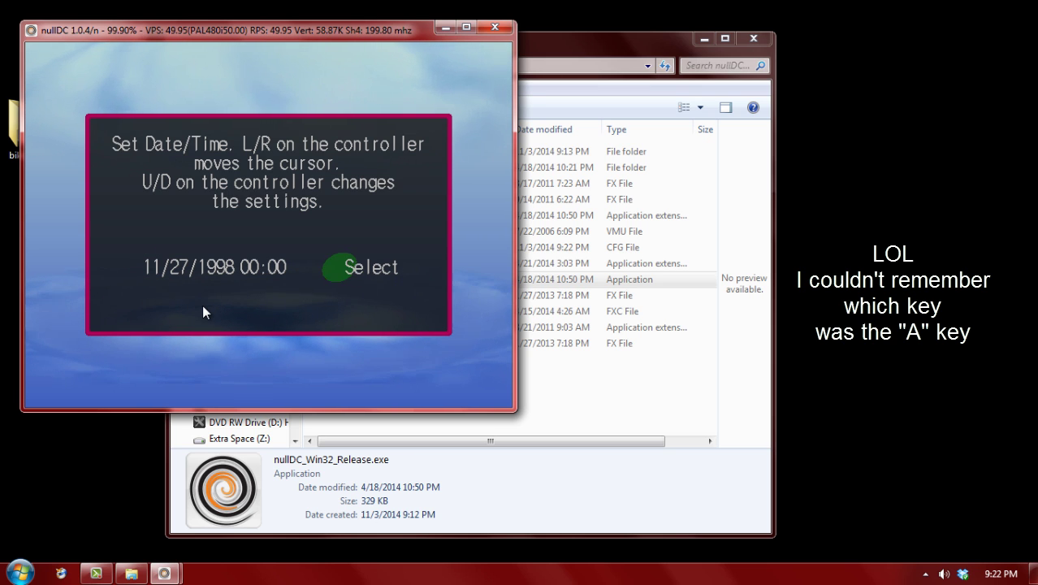
{"action": "key", "text": "v"}
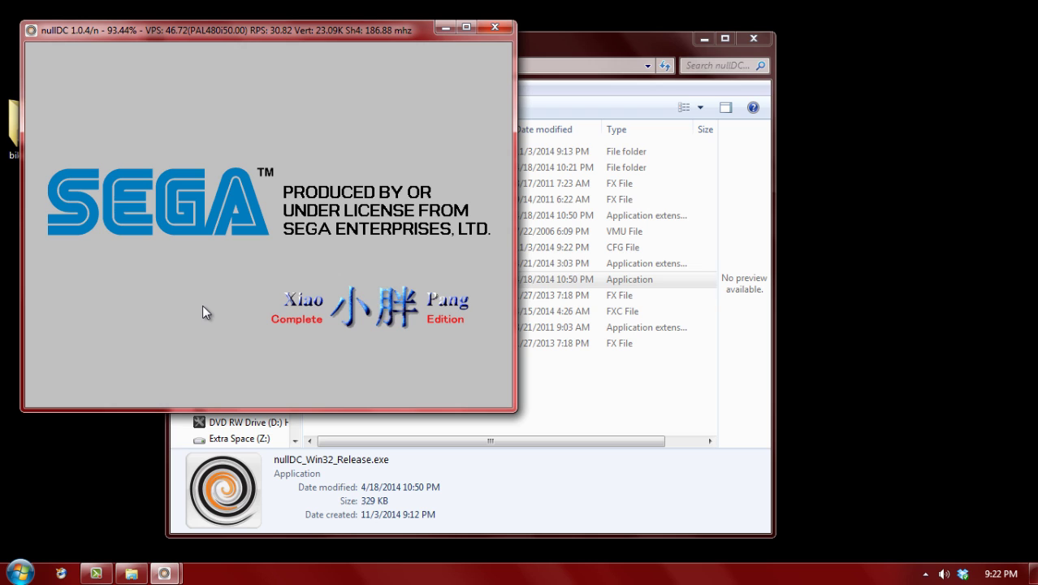